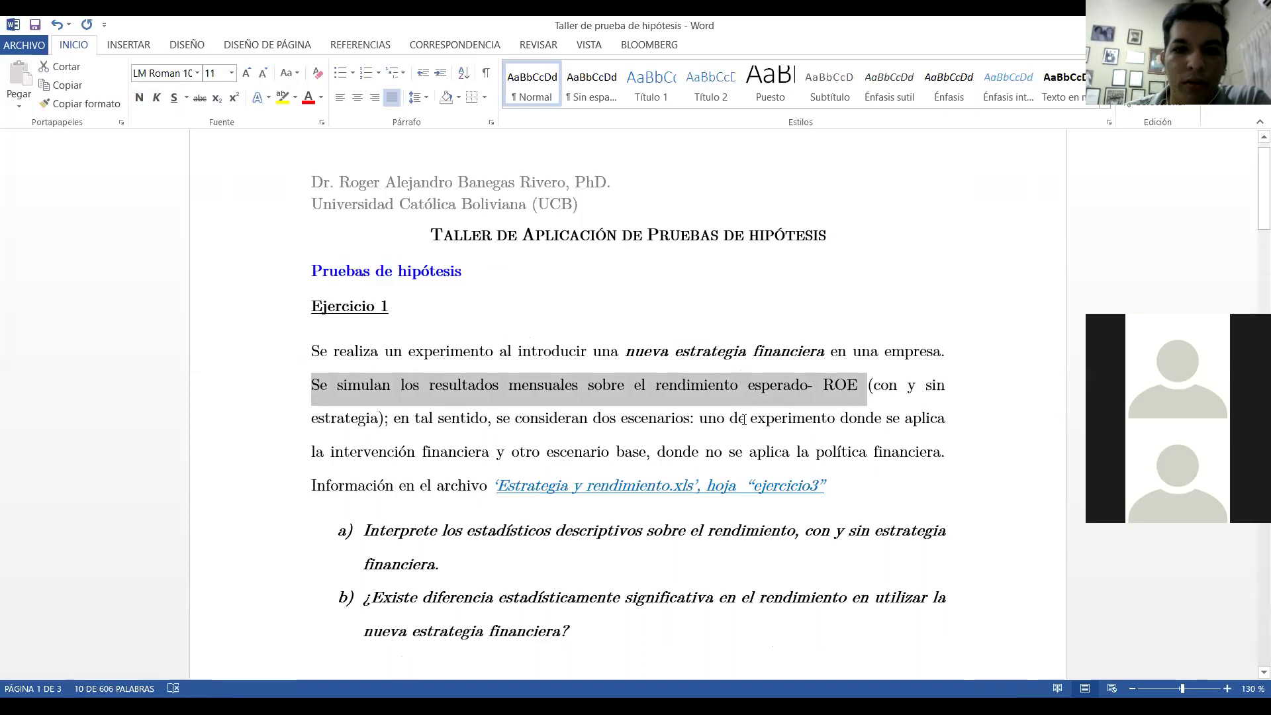
# Change the sheet number in the Ejercicio 1 file reference so it reads "ejercicio1".
pyautogui.moveTo(490, 454); pyautogui.dragTo(333, 449)
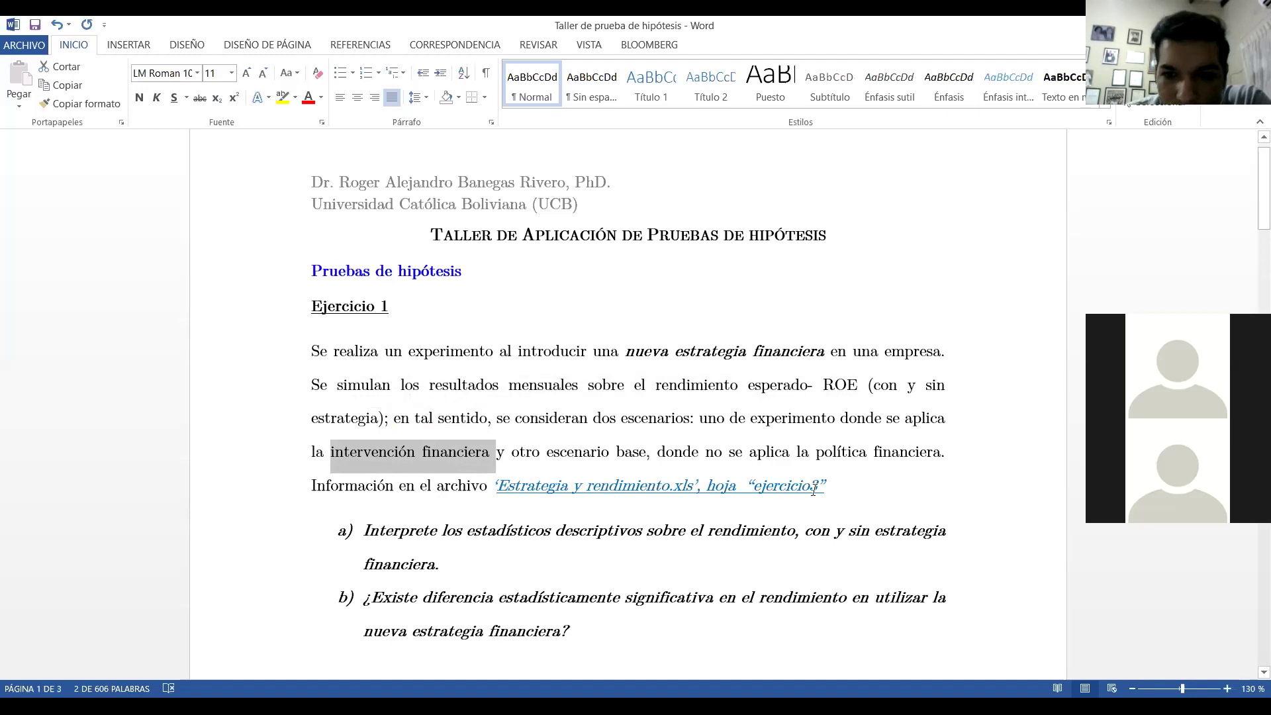
pyautogui.moveTo(818, 488); pyautogui.dragTo(816, 488)
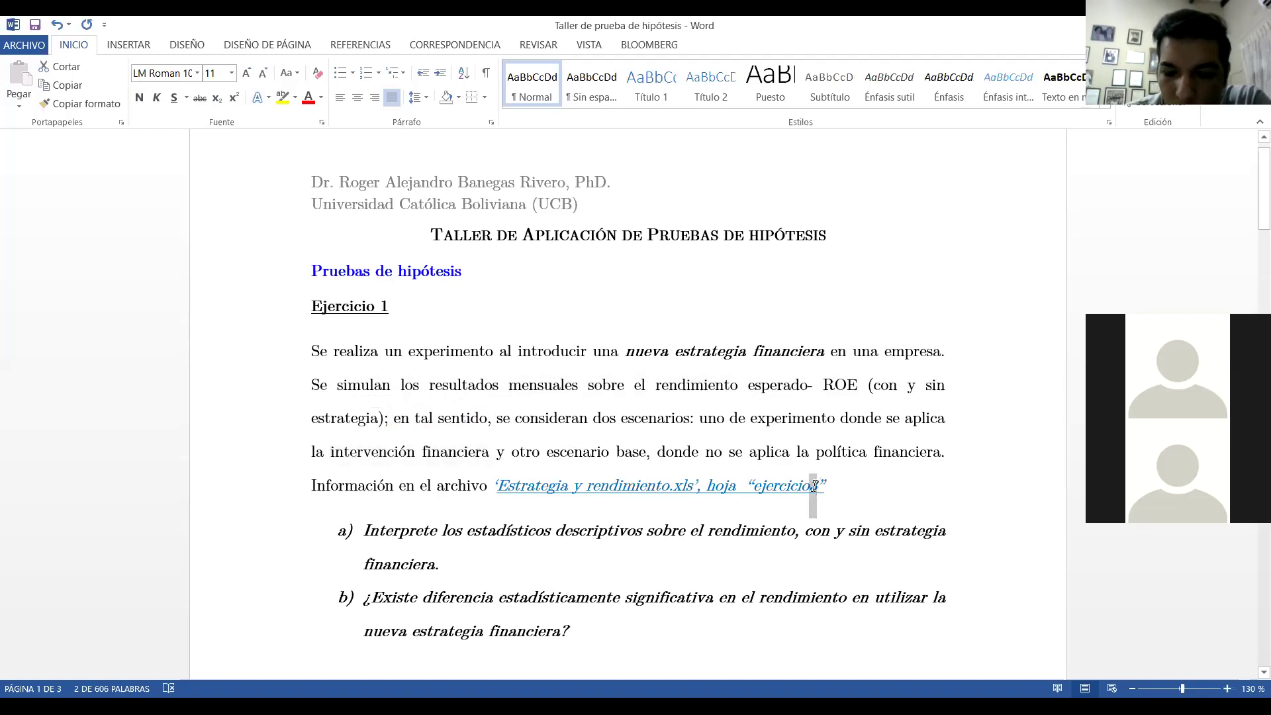
pyautogui.write('1')
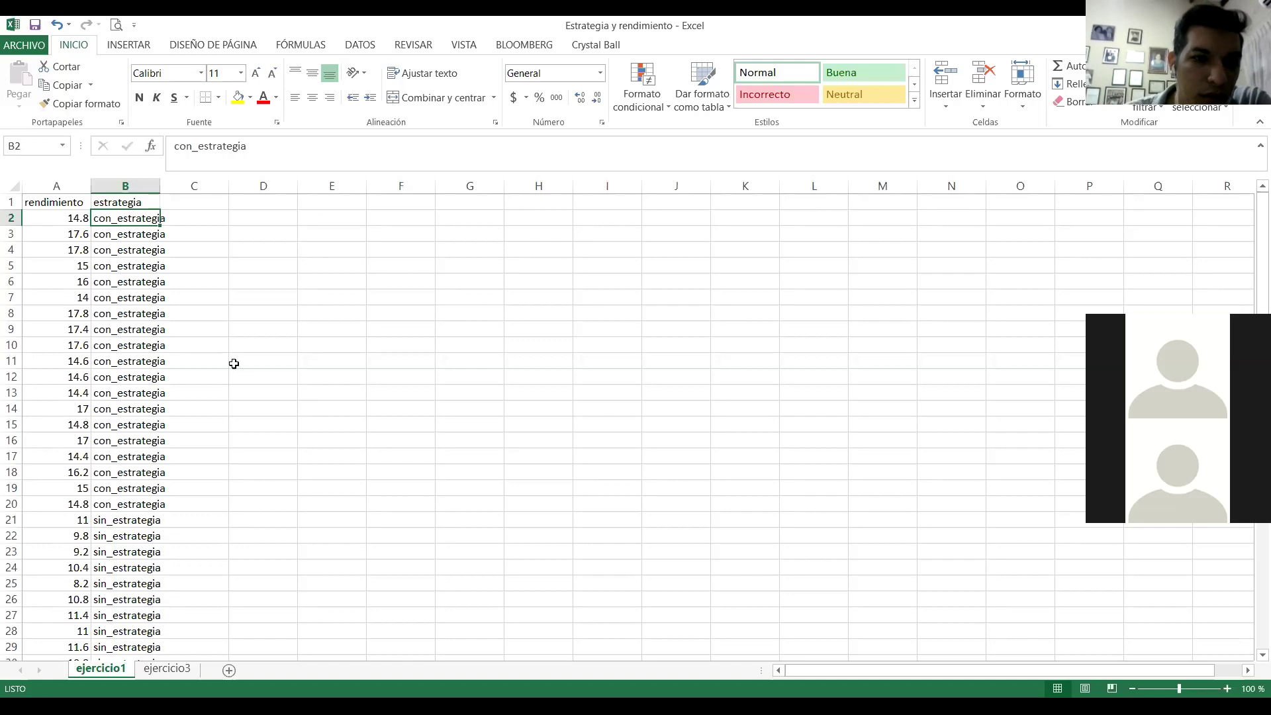
# Switch to the Excel workbook Estrategia y rendimiento and enlarge the ejercicio1 sheet view to 200%.
pyautogui.press('Down')
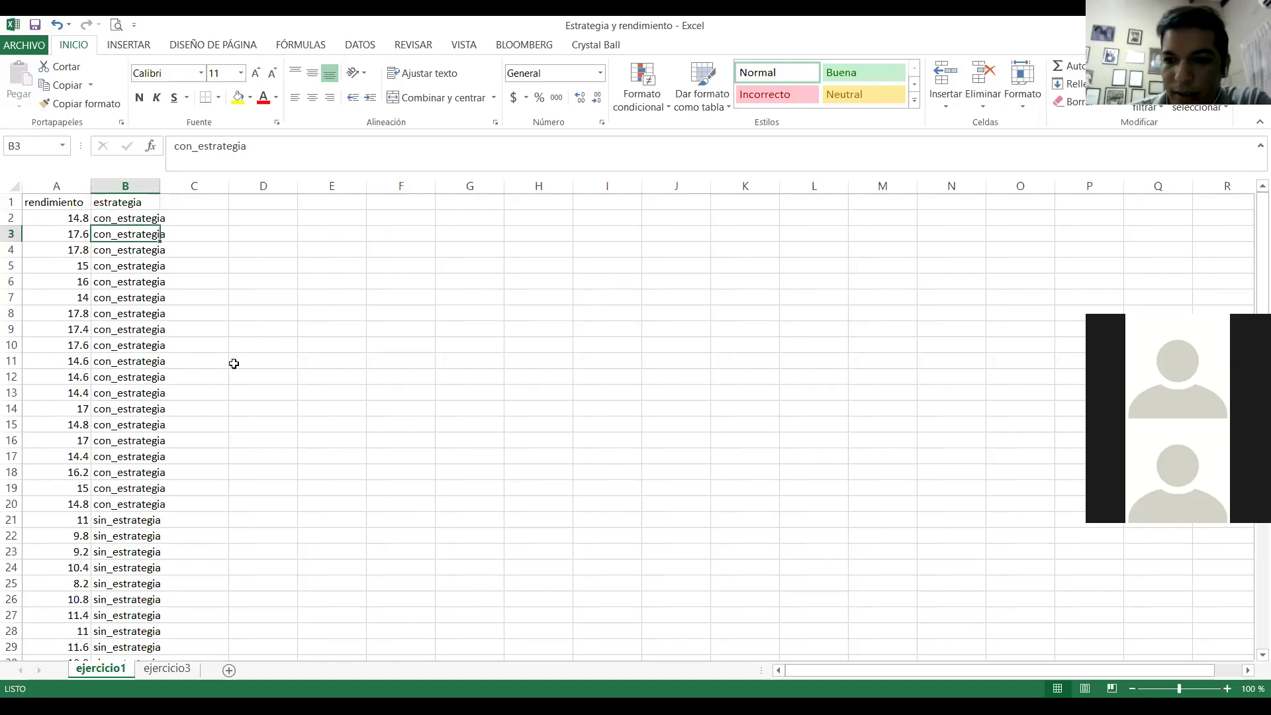
pyautogui.click(1226, 688)
pyautogui.click(1227, 688)
pyautogui.click(1227, 688)
pyautogui.click(1227, 687)
pyautogui.click(1227, 687)
pyautogui.click(1226, 684)
pyautogui.click(1226, 683)
pyautogui.click(1226, 683)
pyautogui.click(1226, 683)
pyautogui.click(1226, 683)
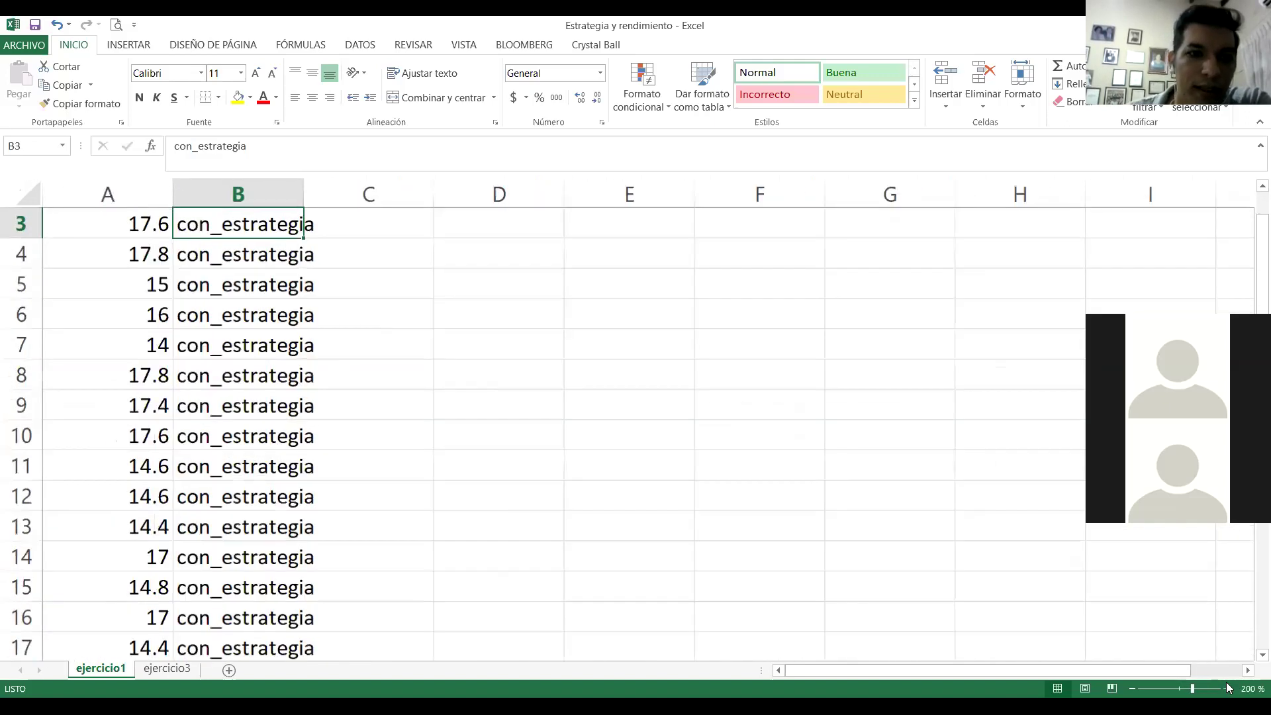
# Make the "rendimiento" header in cell A1 bold.
pyautogui.click(432, 551)
pyautogui.press('Up')
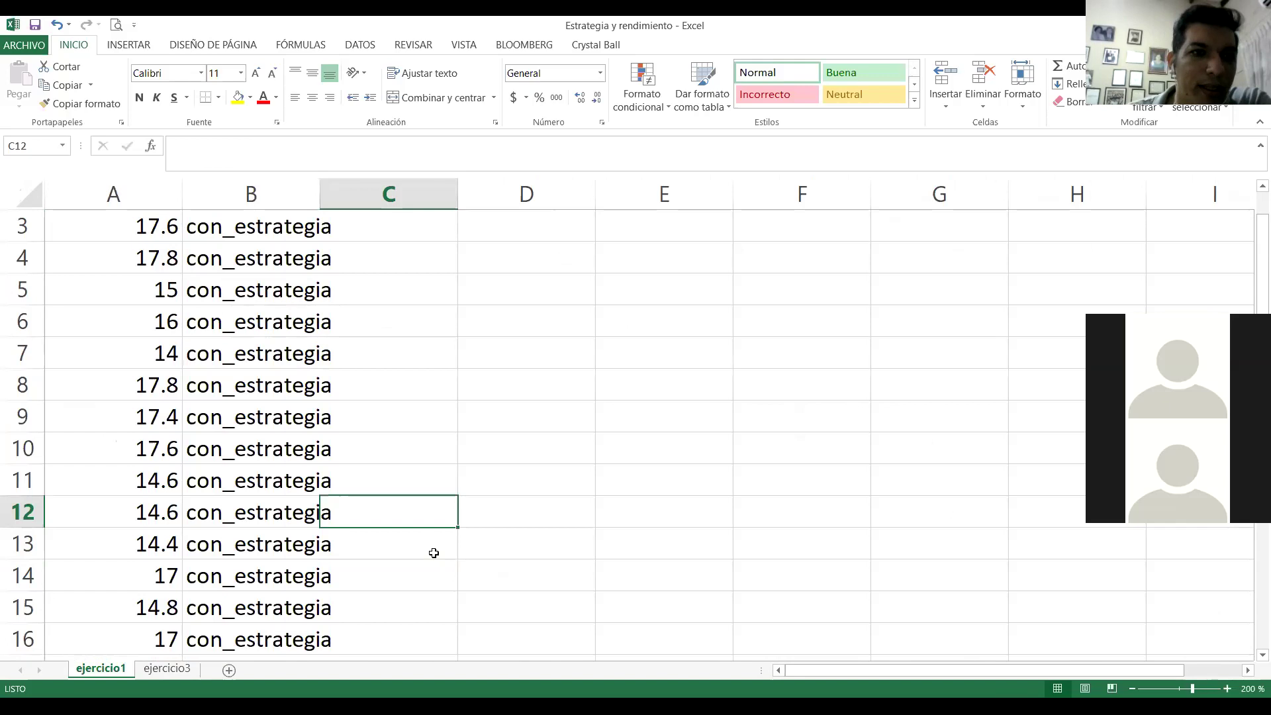
pyautogui.hotkey('ctrl', 'Up')
pyautogui.press('Left')
pyautogui.press('Left')
pyautogui.press('Down')
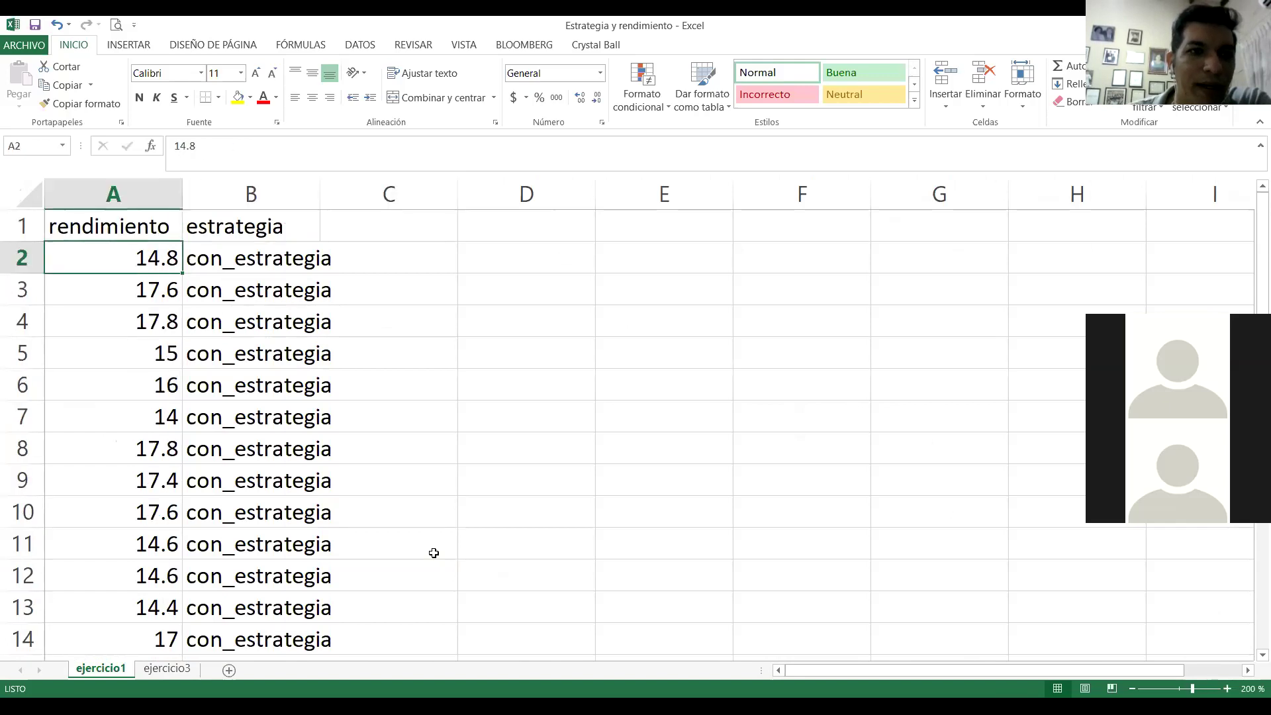
pyautogui.press('Up')
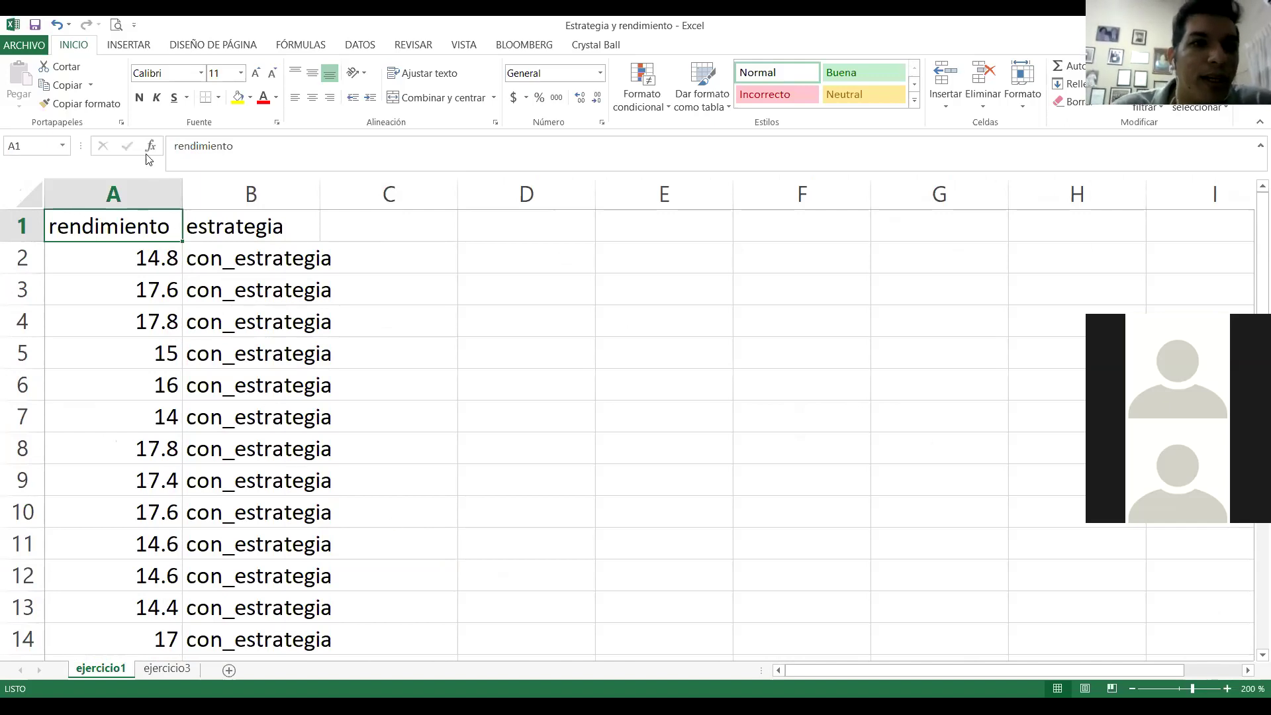
pyautogui.click(143, 105)
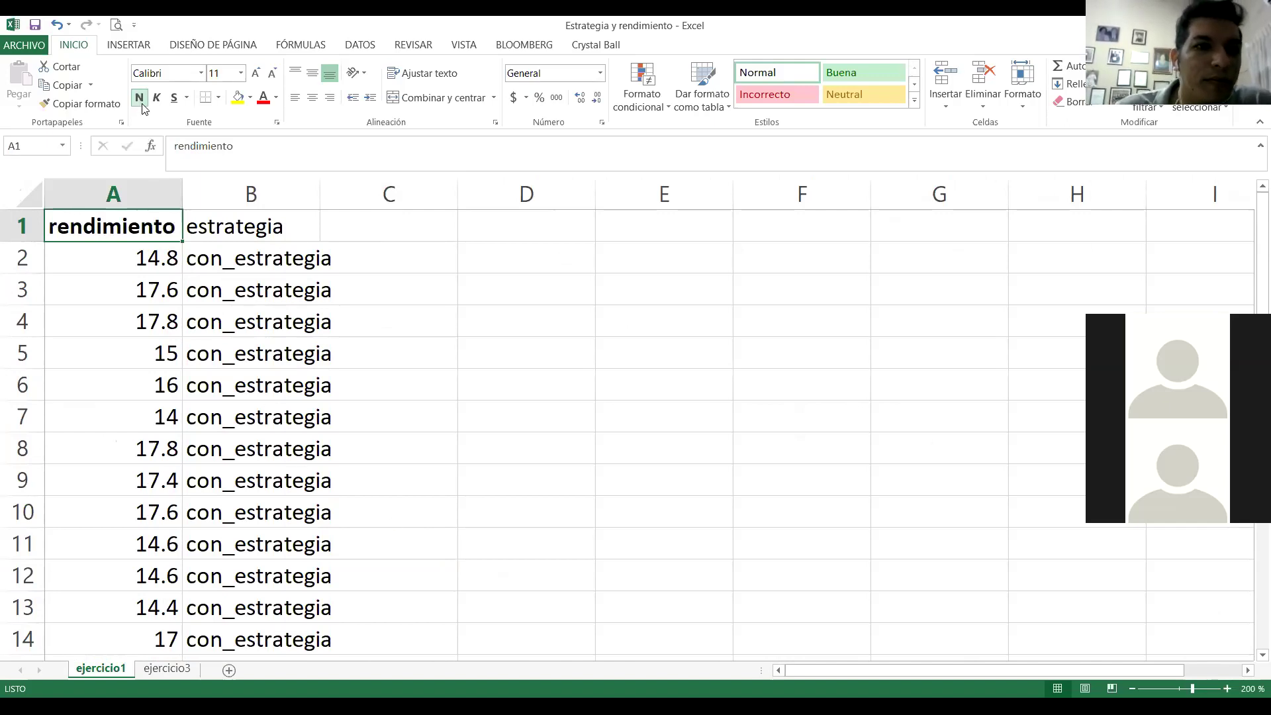
# Examine the rendimiento values in column A, starting from cell A2.
pyautogui.press('Down')
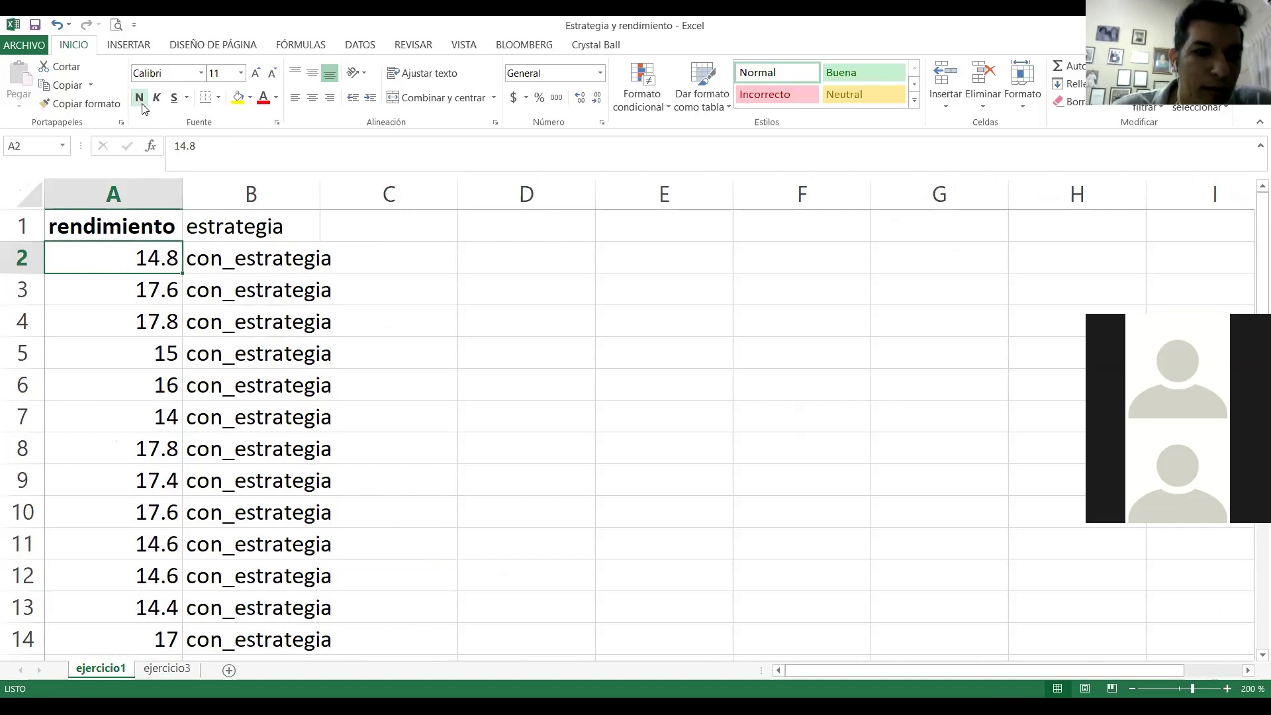
pyautogui.hotkey('shift', 'Down')
pyautogui.hotkey('shift', 'Down')
pyautogui.hotkey('shift', 'Down')
pyautogui.hotkey('shift', 'Down')
pyautogui.hotkey('shift', 'Down')
pyautogui.hotkey('shift', 'Down')
pyautogui.hotkey('shift', 'Down')
pyautogui.hotkey('shift', 'Down')
pyautogui.hotkey('shift', 'Down')
pyautogui.hotkey('shift', 'Down')
pyautogui.hotkey('shift', 'Down')
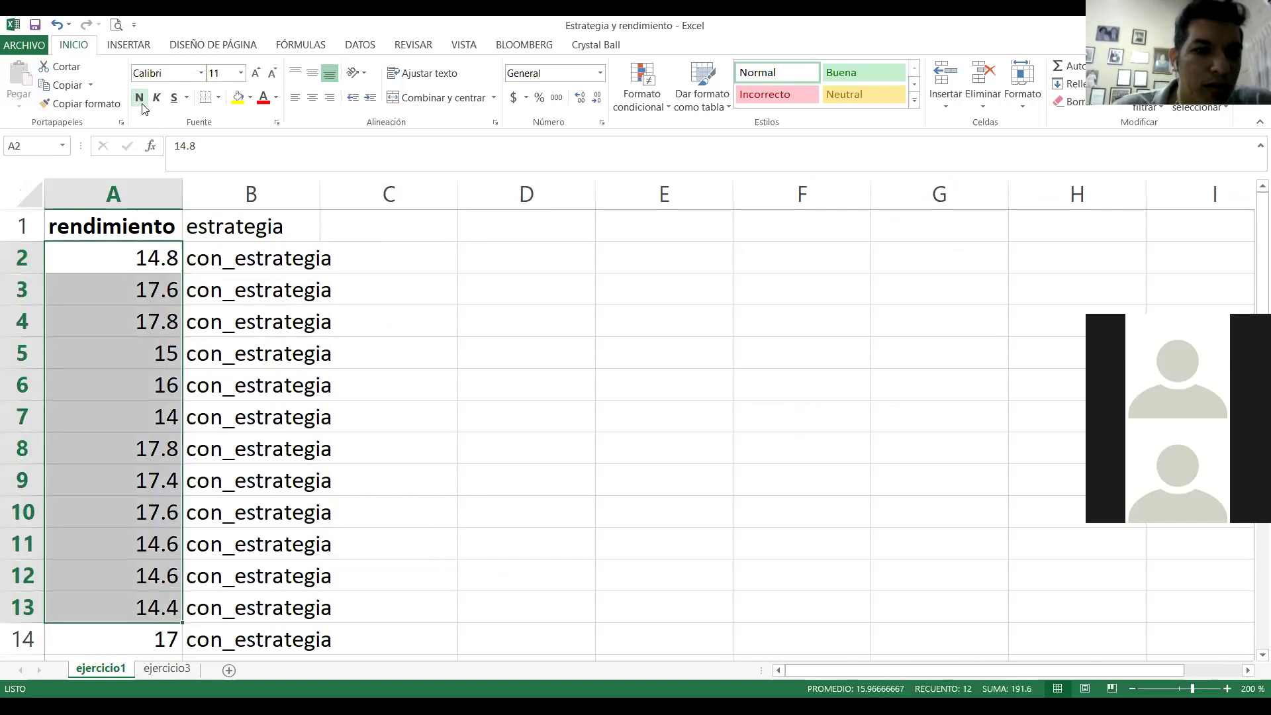
pyautogui.press('Up')
pyautogui.press('Down')
pyautogui.hotkey('shift', 'Down')
pyautogui.hotkey('shift', 'Down')
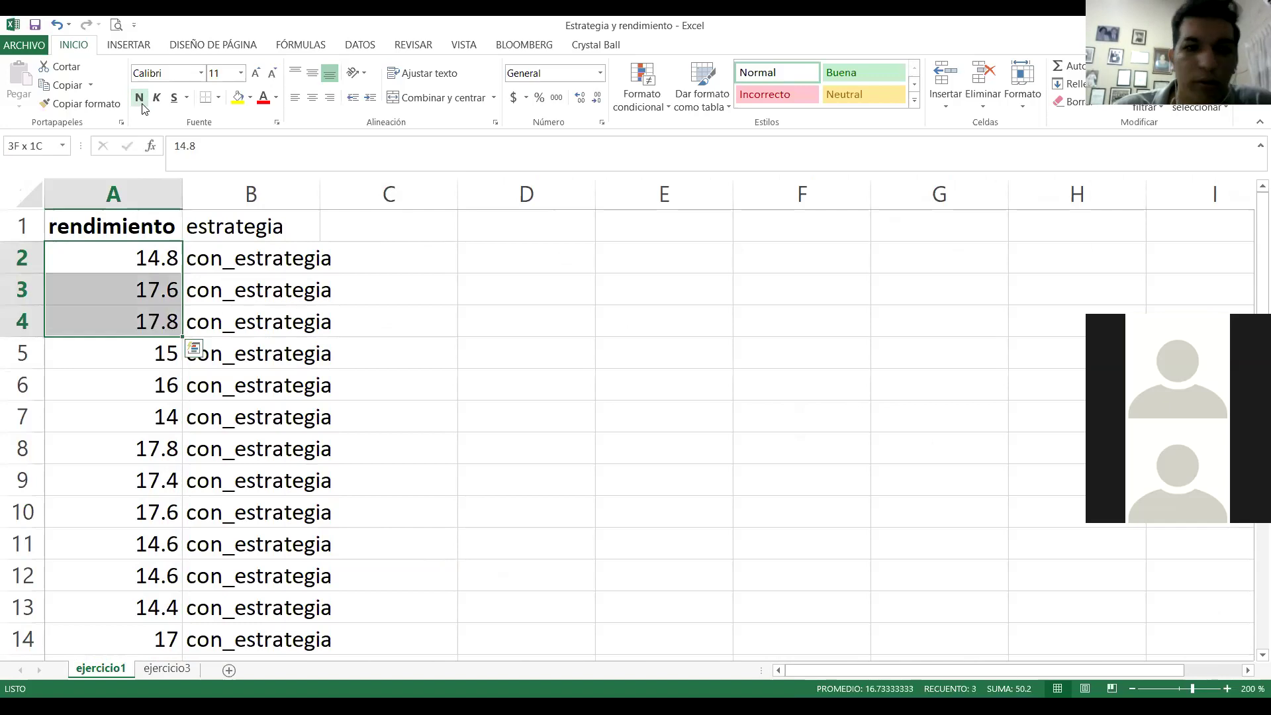
pyautogui.hotkey('shift', 'Up')
pyautogui.hotkey('shift', 'Up')
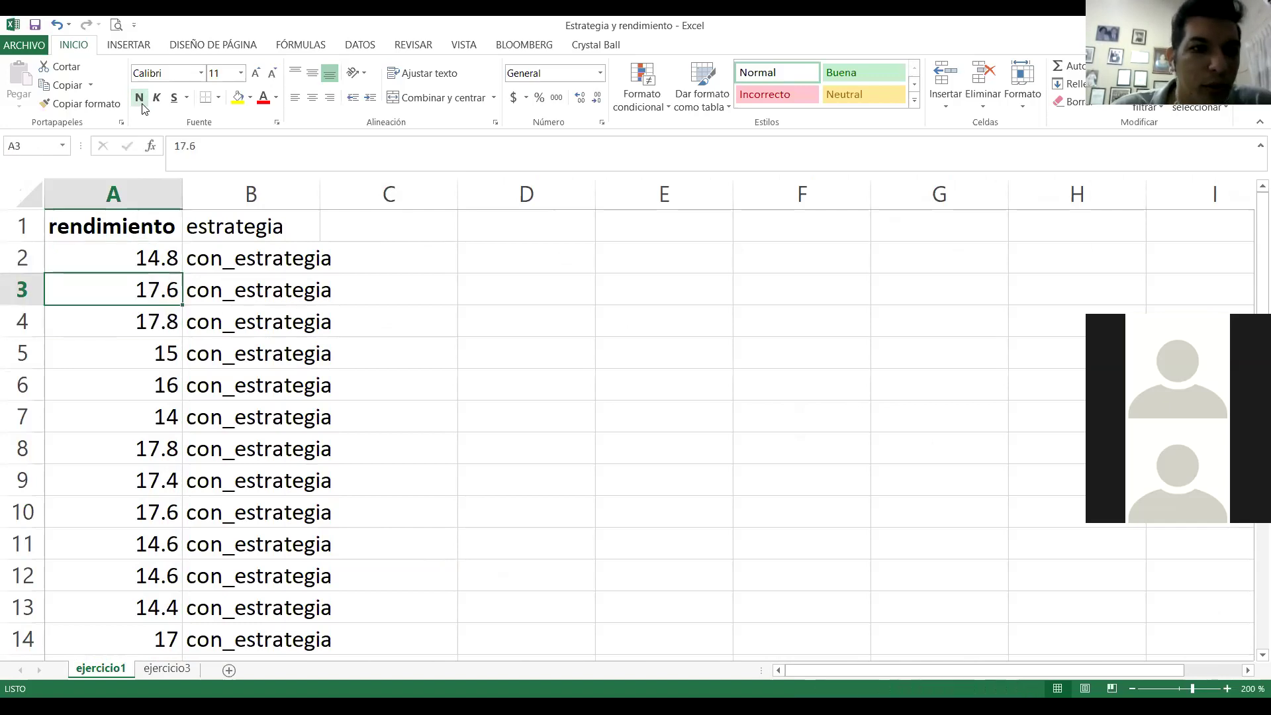
pyautogui.press('Down')
pyautogui.press('Down')
pyautogui.press('Up')
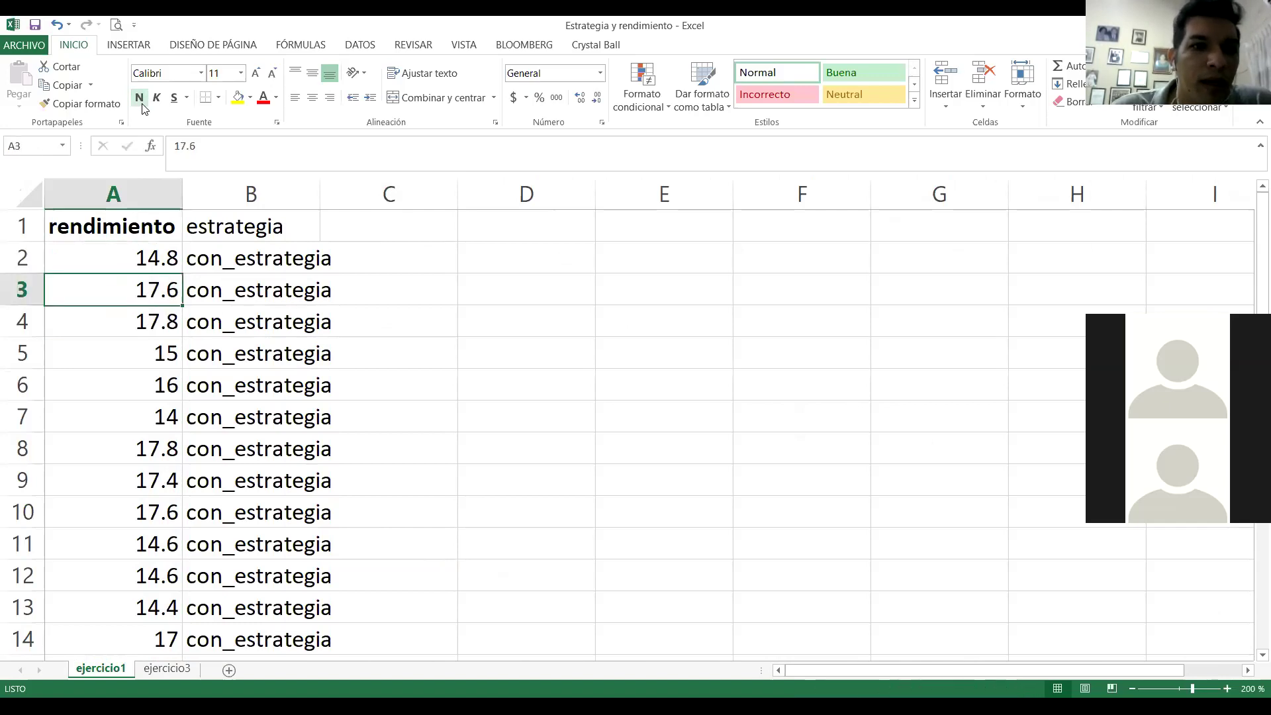
# Make the "estrategia" header in cell B1 bold.
pyautogui.press('Up')
pyautogui.press('Right')
pyautogui.press('Up')
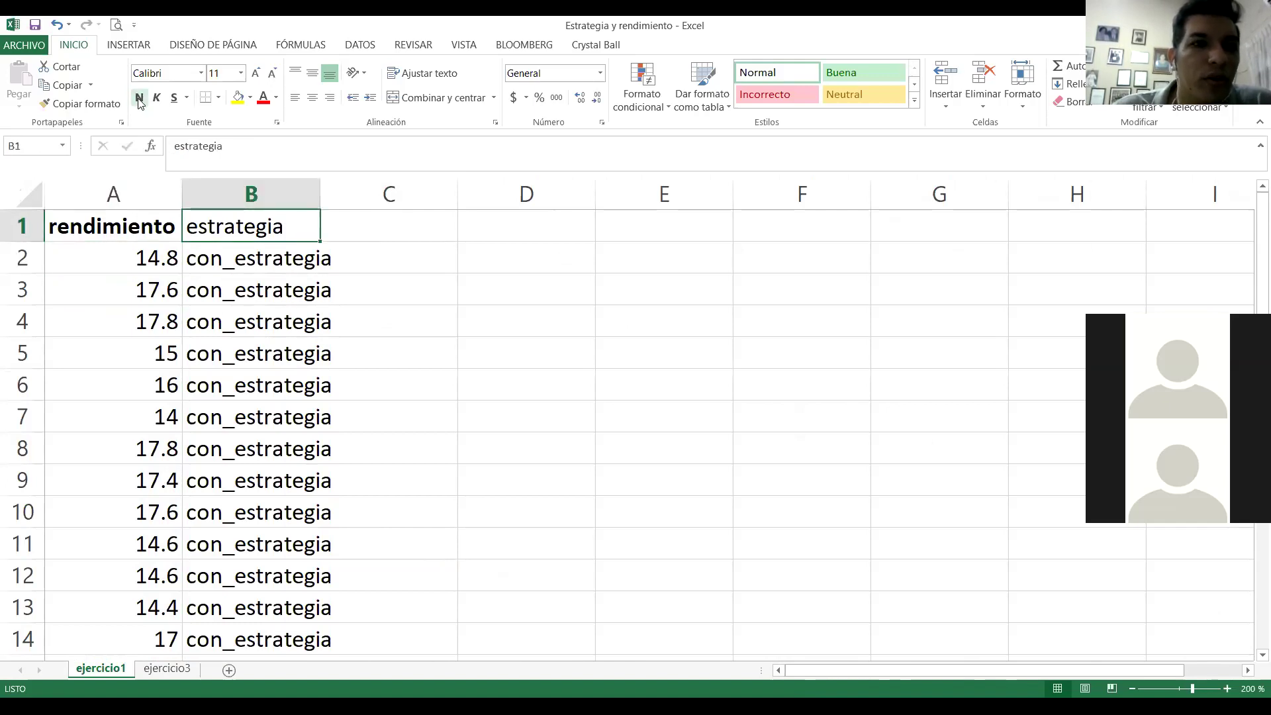
pyautogui.click(139, 99)
# Go through the strategy categories in column B from row 2 down to row 13 and back up.
pyautogui.press('Down')
pyautogui.press('Down')
pyautogui.press('Down')
pyautogui.press('Down')
pyautogui.press('Down')
pyautogui.press('Down')
pyautogui.press('Down')
pyautogui.press('Down')
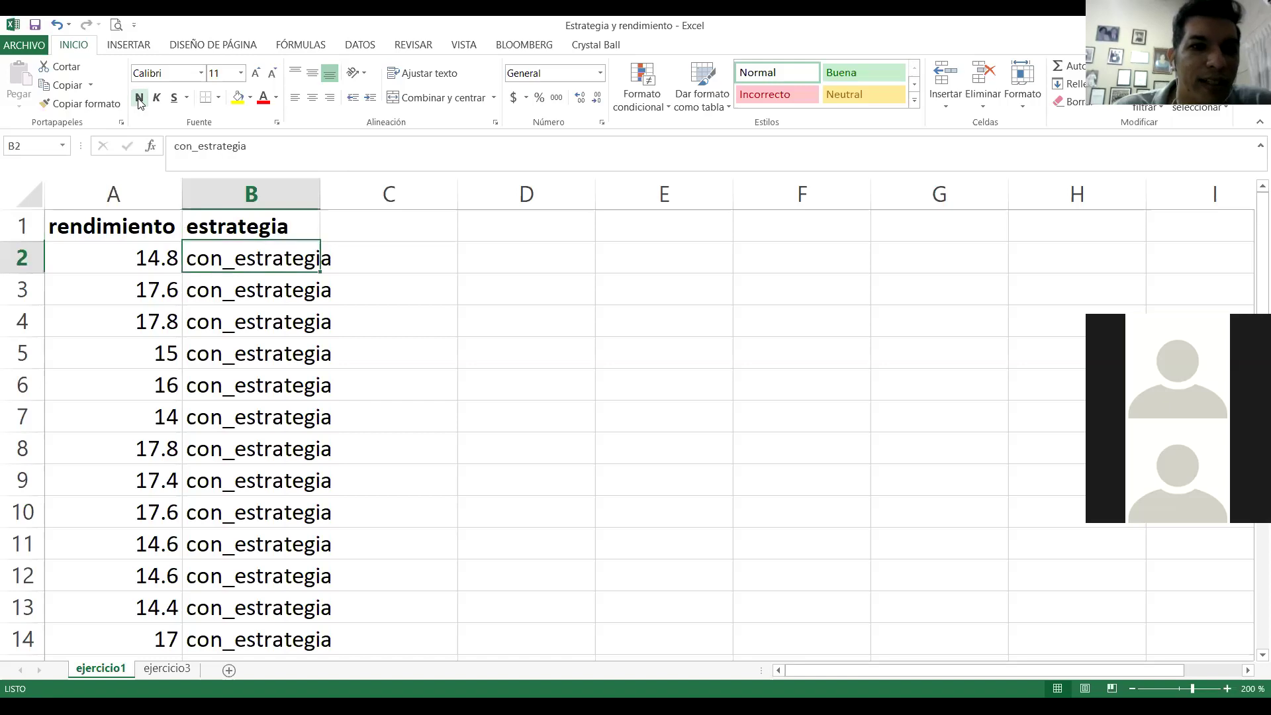
pyautogui.press('Down')
pyautogui.press('Down')
pyautogui.press('Down')
pyautogui.press('Down')
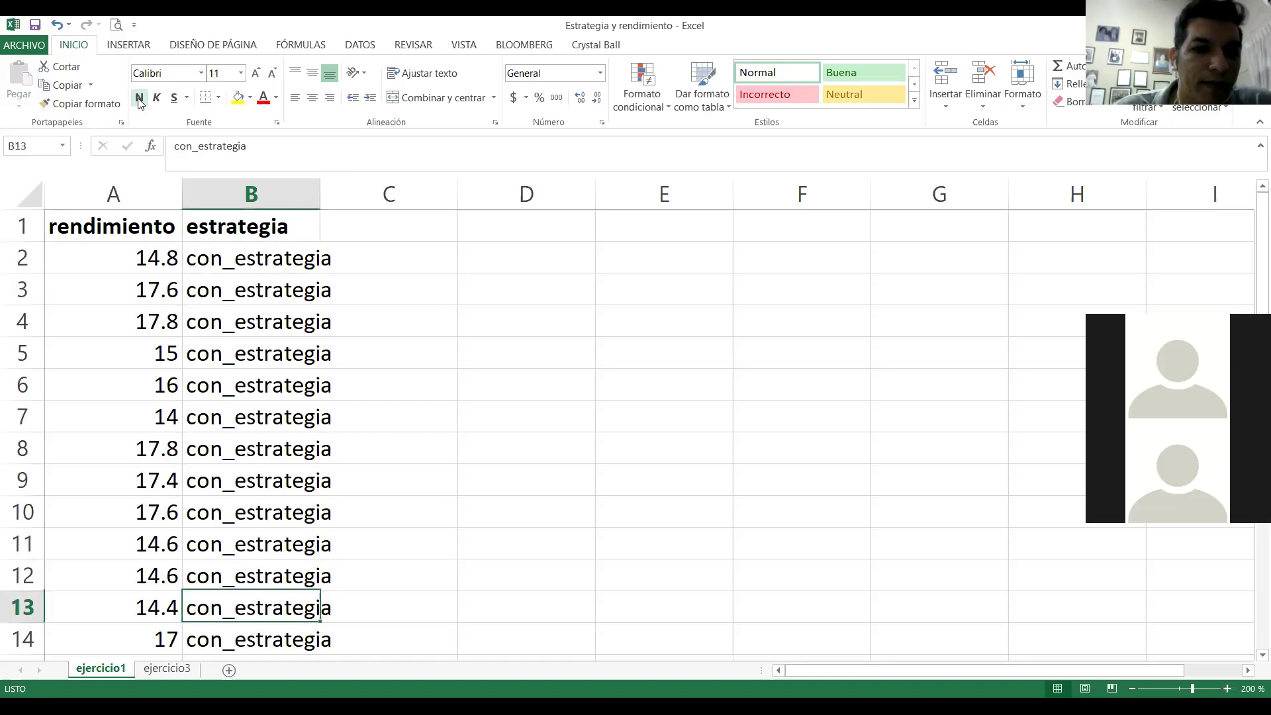
pyautogui.press('Up')
pyautogui.press('Up')
pyautogui.press('Up')
pyautogui.press('Up')
pyautogui.press('Up')
pyautogui.press('Up')
pyautogui.press('Up')
pyautogui.press('Up')
pyautogui.press('Up')
pyautogui.press('Up')
pyautogui.press('Up')
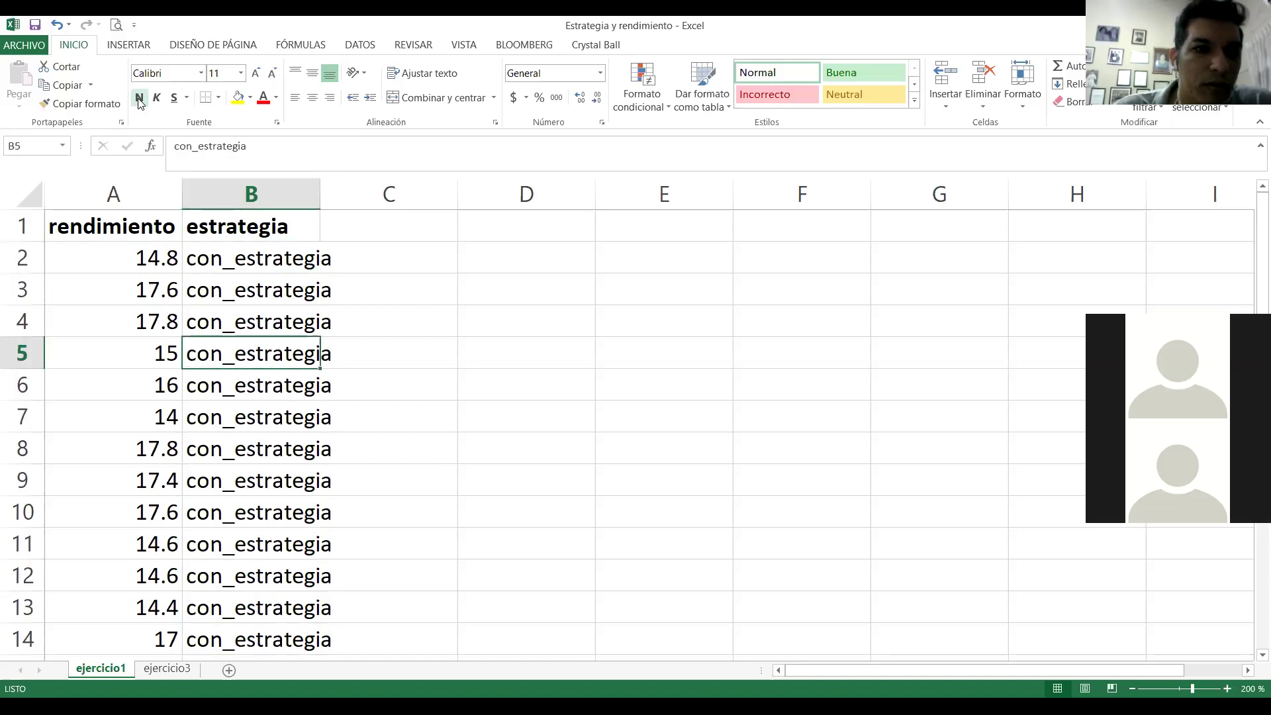
# Examine the extent of the con_estrategia records across columns A and B, starting at row 2.
pyautogui.press('Left')
pyautogui.hotkey('shift', 'Right')
pyautogui.hotkey('shift', 'Down')
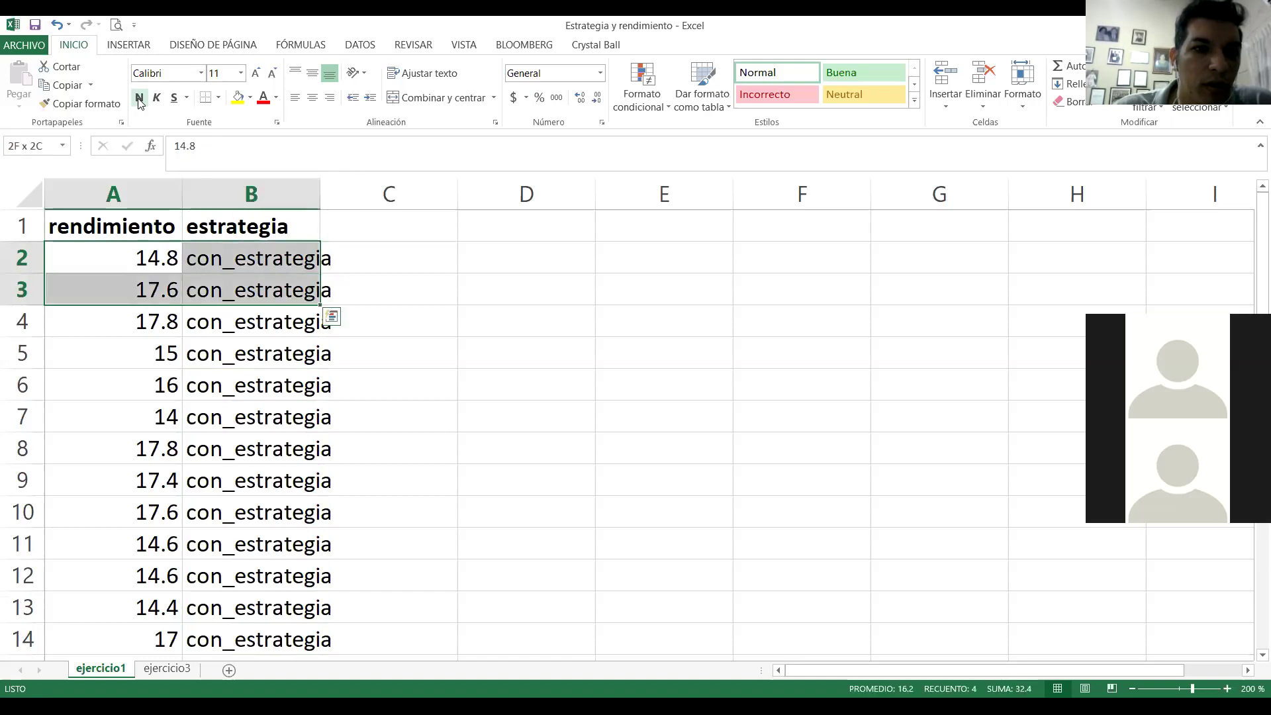
pyautogui.hotkey('shift', 'Down')
pyautogui.hotkey('shift', 'Down')
pyautogui.hotkey('shift', 'Down')
pyautogui.hotkey('shift', 'Down')
pyautogui.hotkey('shift', 'Down')
pyautogui.hotkey('shift', 'Down')
pyautogui.hotkey('shift', 'Down')
pyautogui.hotkey('shift', 'Down')
pyautogui.hotkey('shift', 'Down')
pyautogui.hotkey('shift', 'Down')
pyautogui.hotkey('shift', 'Down')
pyautogui.hotkey('shift', 'Down')
pyautogui.hotkey('shift', 'Down')
pyautogui.hotkey('shift', 'Down')
pyautogui.hotkey('shift', 'Down')
pyautogui.hotkey('shift', 'Down')
pyautogui.hotkey('shift', 'Down')
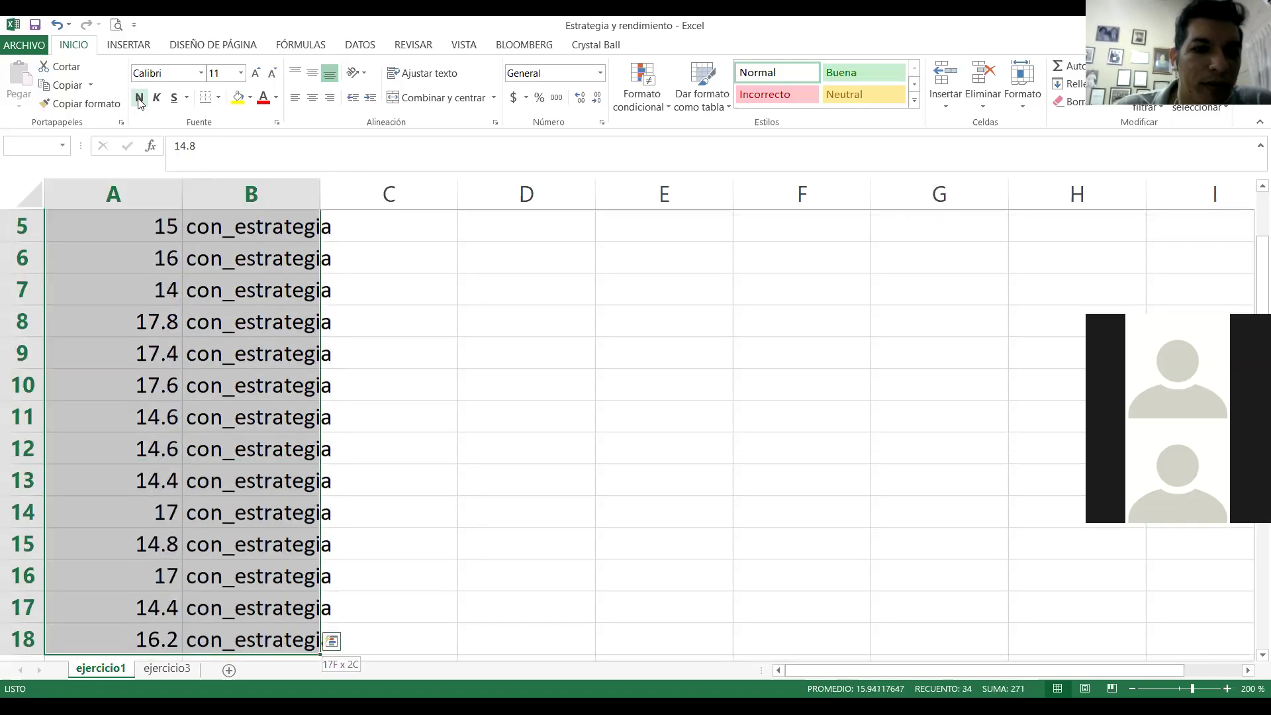
pyautogui.hotkey('shift', 'Up')
pyautogui.hotkey('shift', 'Up')
pyautogui.hotkey('shift', 'Up')
pyautogui.hotkey('shift', 'Up')
pyautogui.hotkey('shift', 'Up')
pyautogui.hotkey('shift', 'Up')
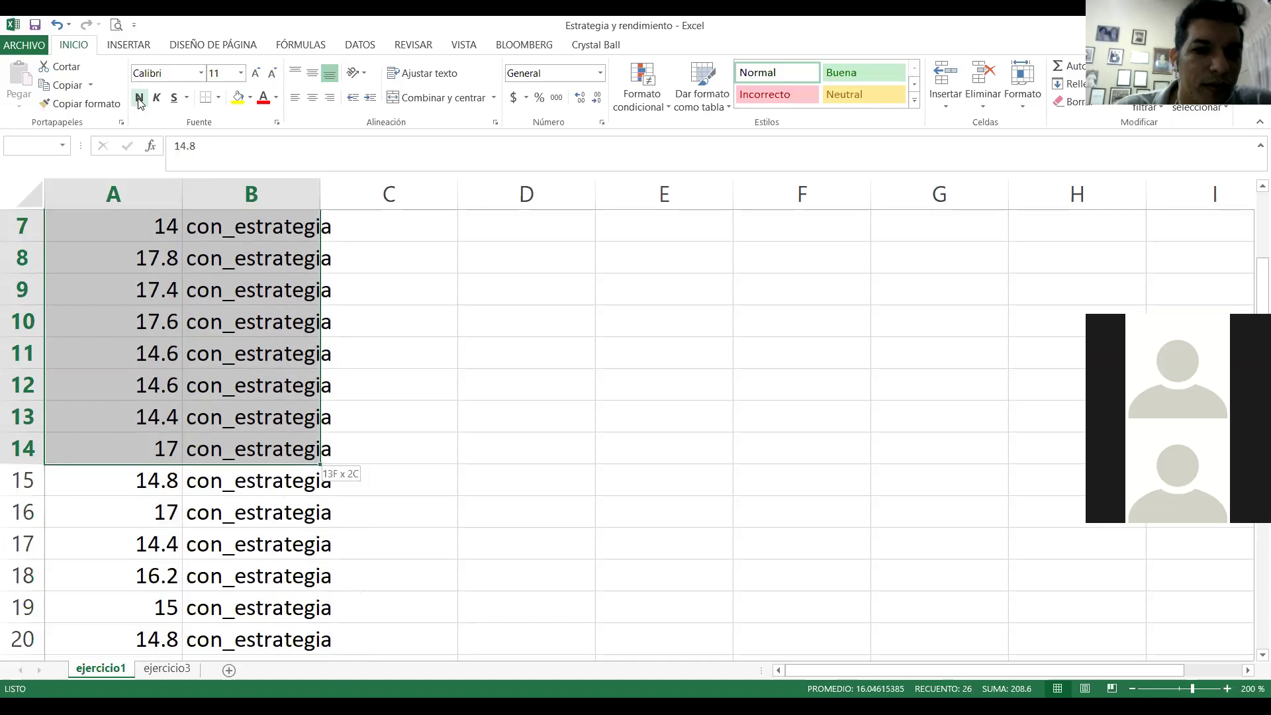
pyautogui.hotkey('shift', 'Down')
pyautogui.hotkey('shift', 'Down')
pyautogui.hotkey('shift', 'Down')
pyautogui.hotkey('shift', 'Down')
pyautogui.hotkey('shift', 'Down')
pyautogui.hotkey('shift', 'Down')
pyautogui.hotkey('shift', 'Down')
pyautogui.hotkey('shift', 'Up')
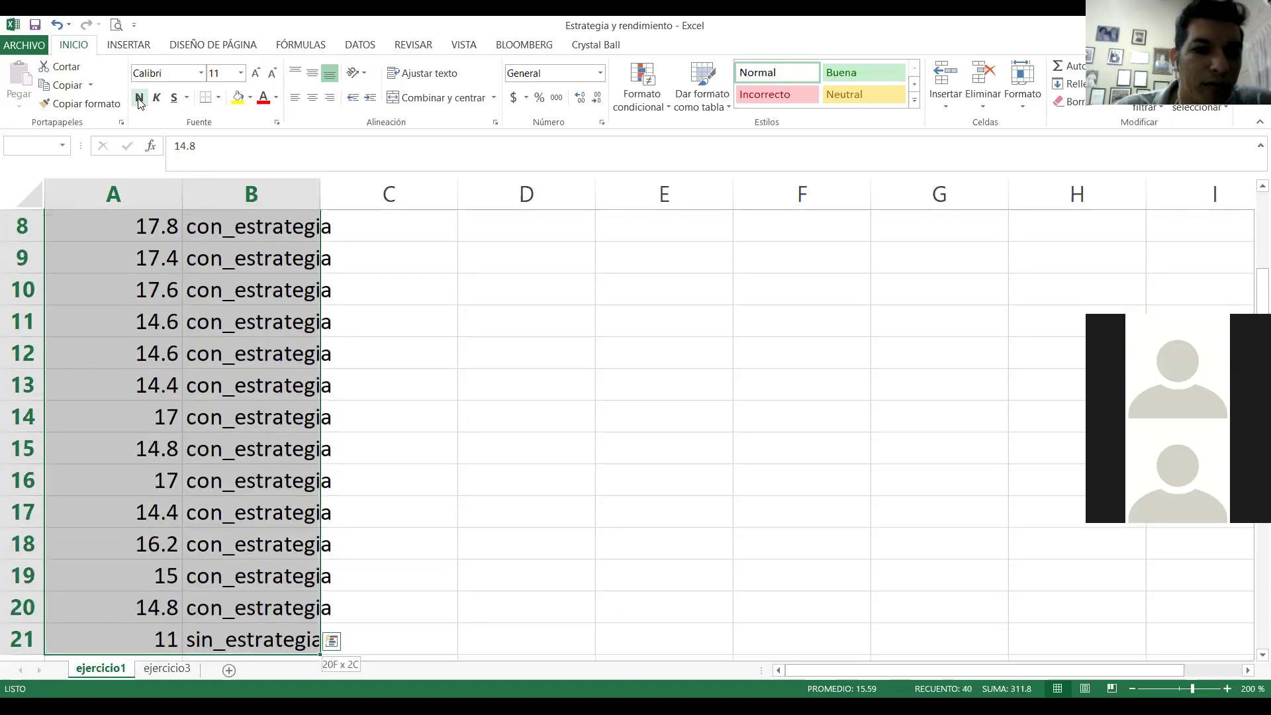
# Freeze the top row of the ejercicio1 sheet so the column headers remain in view.
pyautogui.hotkey('ctrl', 'Home')
pyautogui.press('Down')
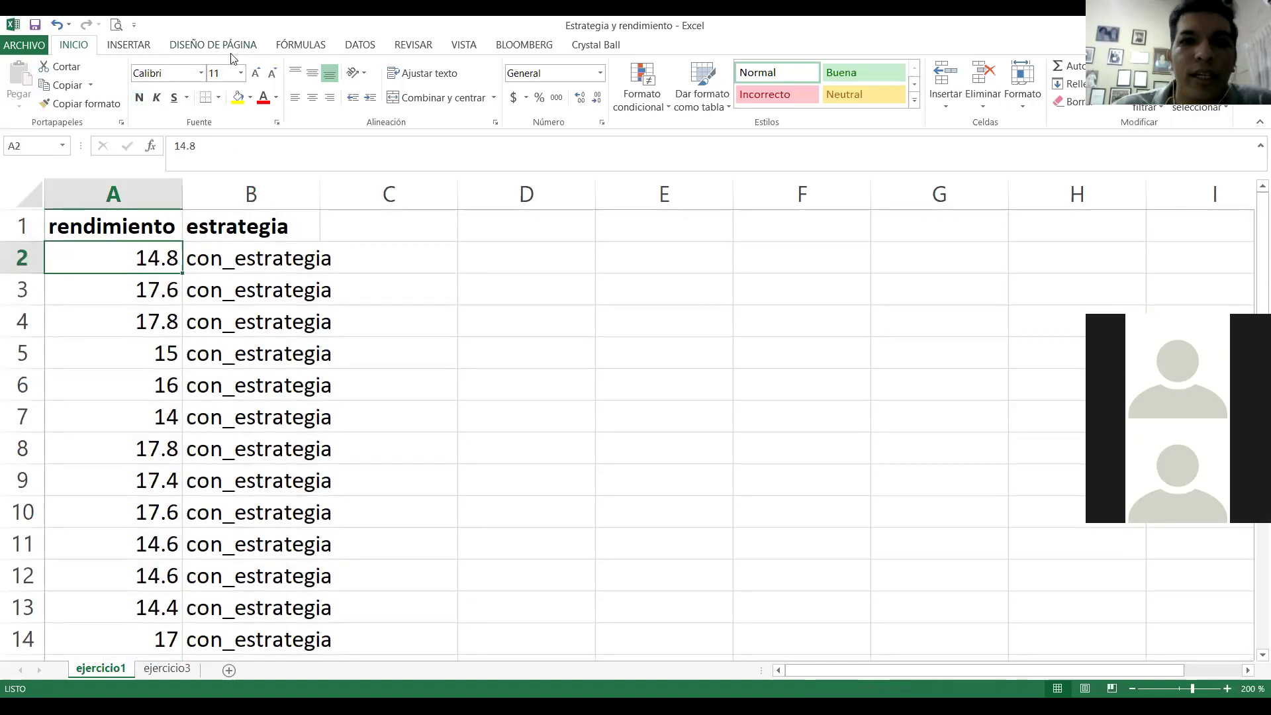
pyautogui.click(593, 47)
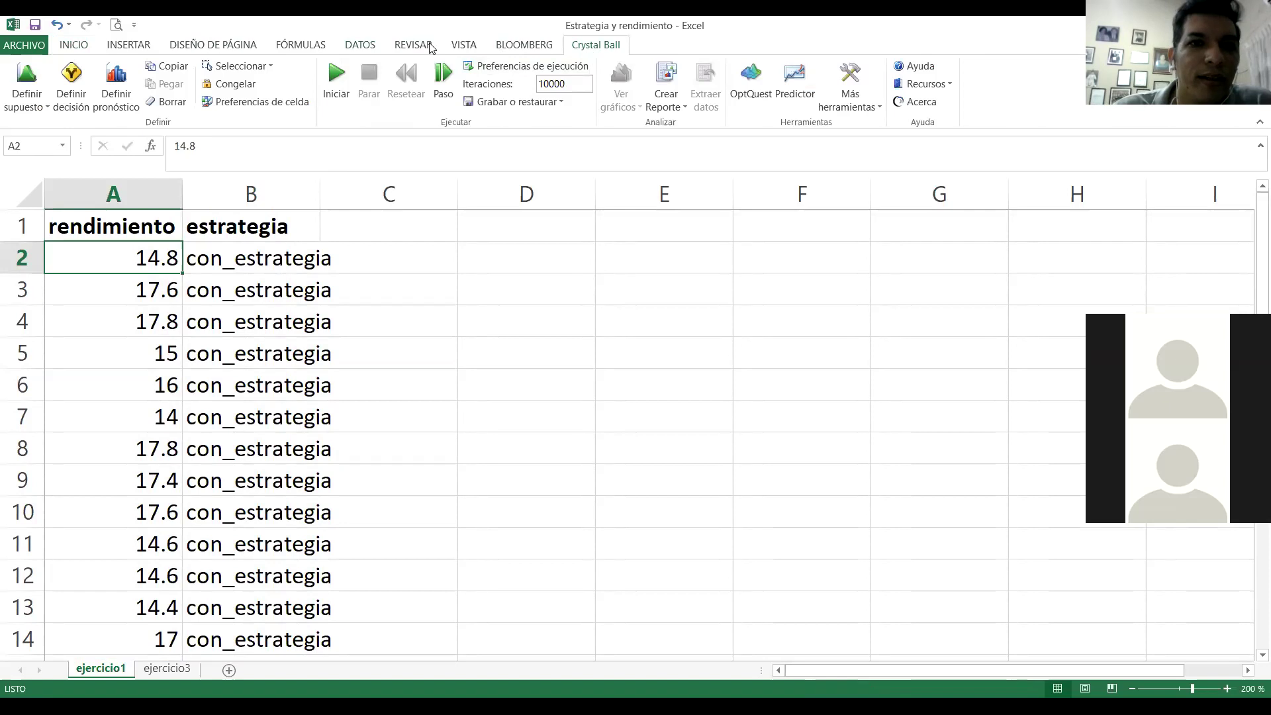
pyautogui.click(475, 43)
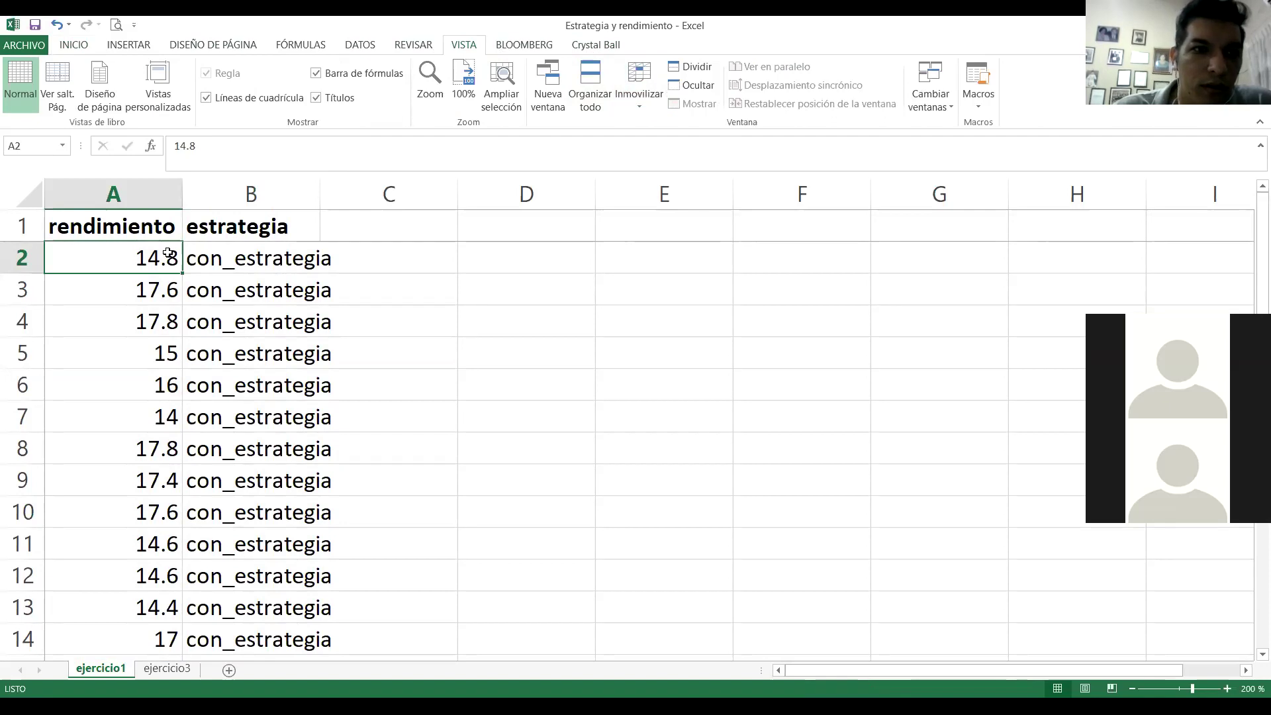
# Set the font colour of the con_estrategia records in A2:B20 to standard green.
pyautogui.hotkey('shift', 'Right')
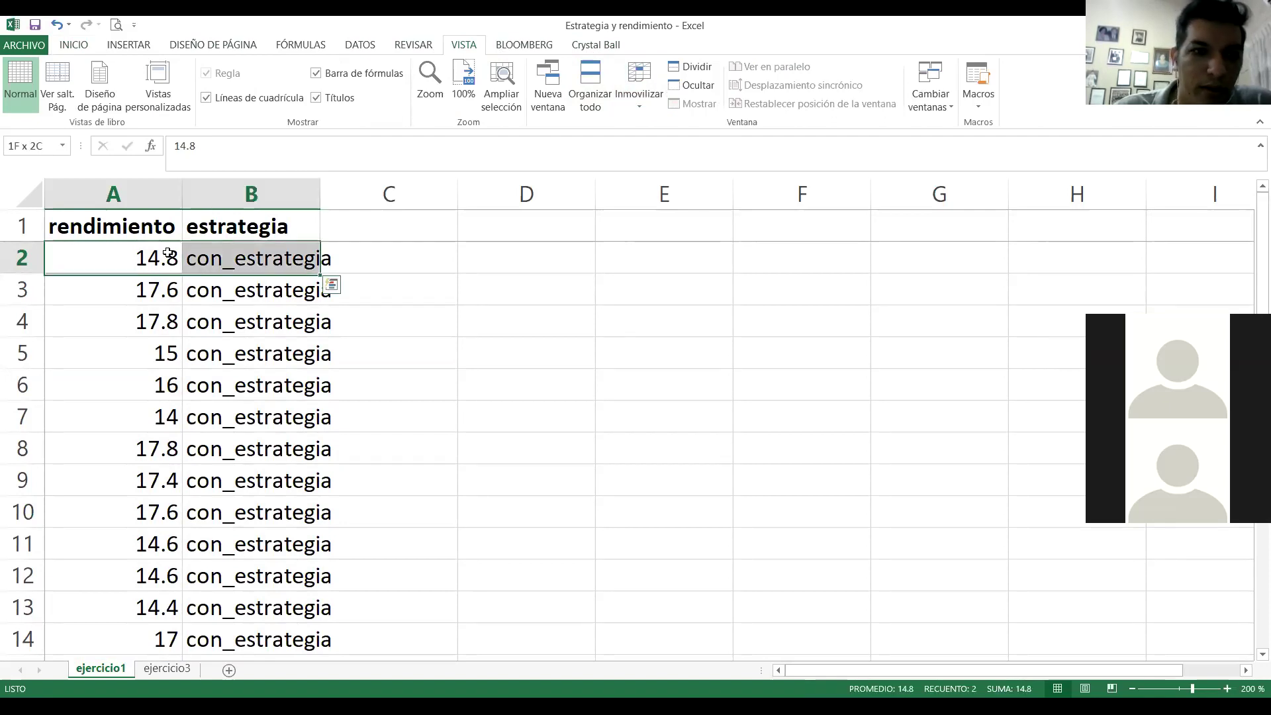
pyautogui.hotkey('shift', 'Down')
pyautogui.hotkey('shift', 'Down')
pyautogui.hotkey('shift', 'Down')
pyautogui.hotkey('shift', 'Down')
pyautogui.hotkey('shift', 'Down')
pyautogui.hotkey('shift', 'Down')
pyautogui.hotkey('shift', 'Down')
pyautogui.hotkey('shift', 'Down')
pyautogui.hotkey('shift', 'Down')
pyautogui.hotkey('shift', 'Down')
pyautogui.hotkey('shift', 'Down')
pyautogui.hotkey('shift', 'Down')
pyautogui.hotkey('shift', 'Down')
pyautogui.hotkey('shift', 'Down')
pyautogui.hotkey('shift', 'Down')
pyautogui.hotkey('shift', 'Down')
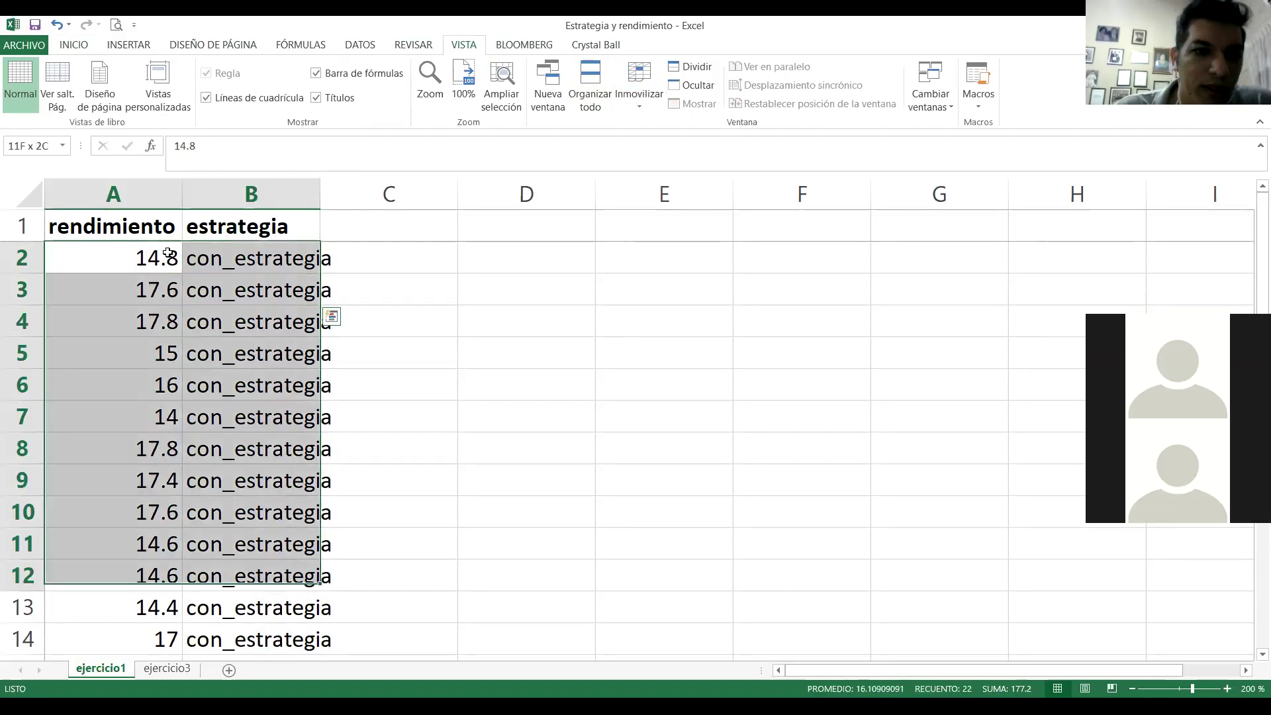
pyautogui.hotkey('shift', 'Down')
pyautogui.hotkey('shift', 'Down')
pyautogui.hotkey('shift', 'Down')
pyautogui.hotkey('shift', 'Down')
pyautogui.hotkey('shift', 'Down')
pyautogui.hotkey('shift', 'Down')
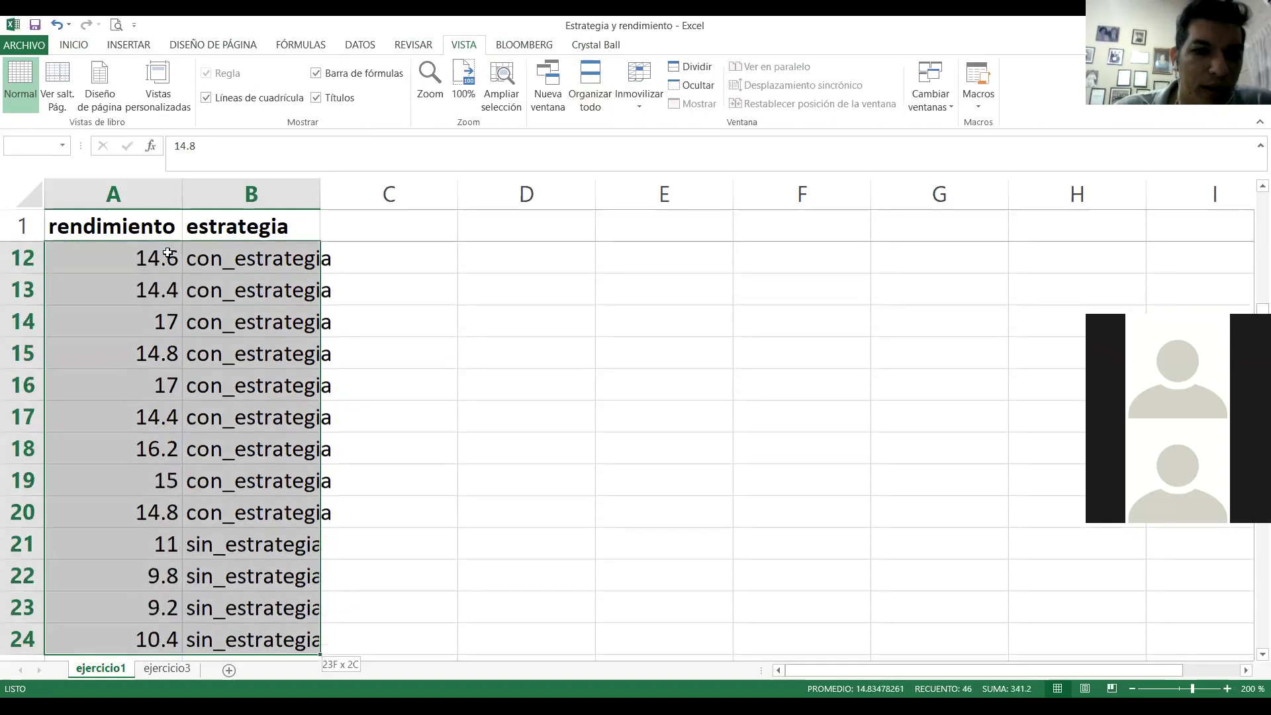
pyautogui.hotkey('shift', 'Up')
pyautogui.hotkey('shift', 'Up')
pyautogui.hotkey('shift', 'Up')
pyautogui.hotkey('shift', 'Up')
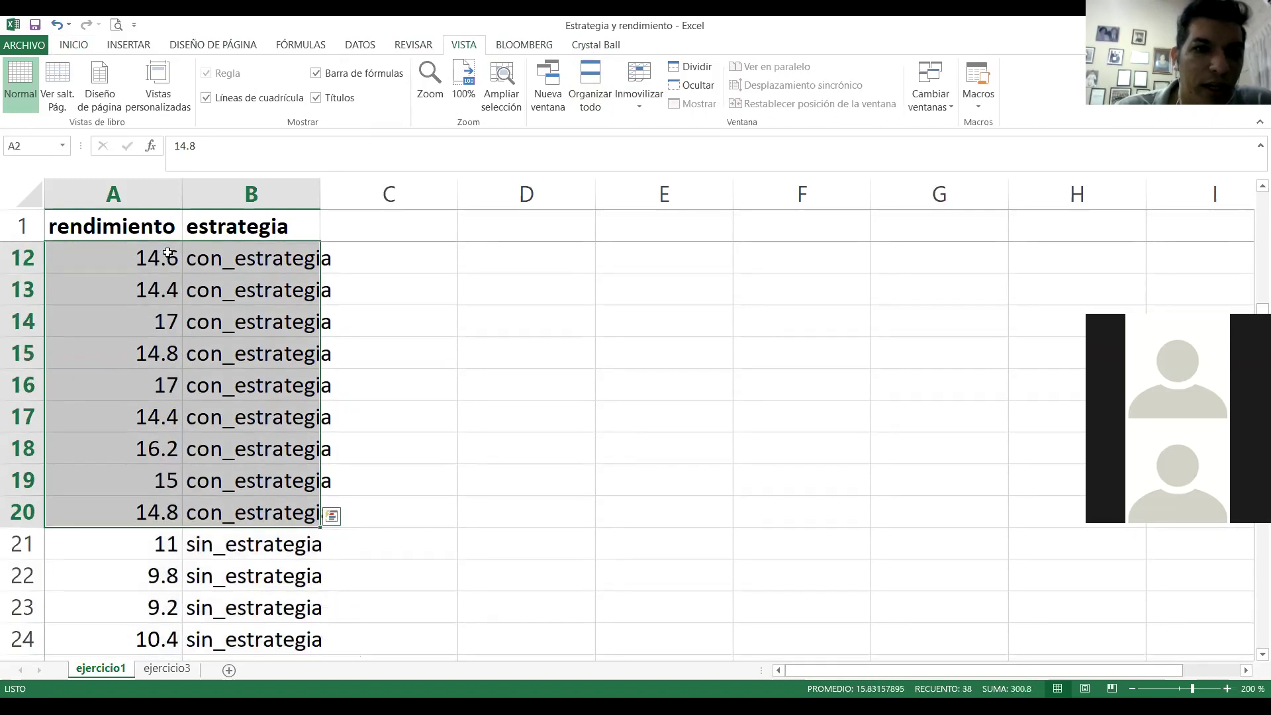
pyautogui.click(88, 47)
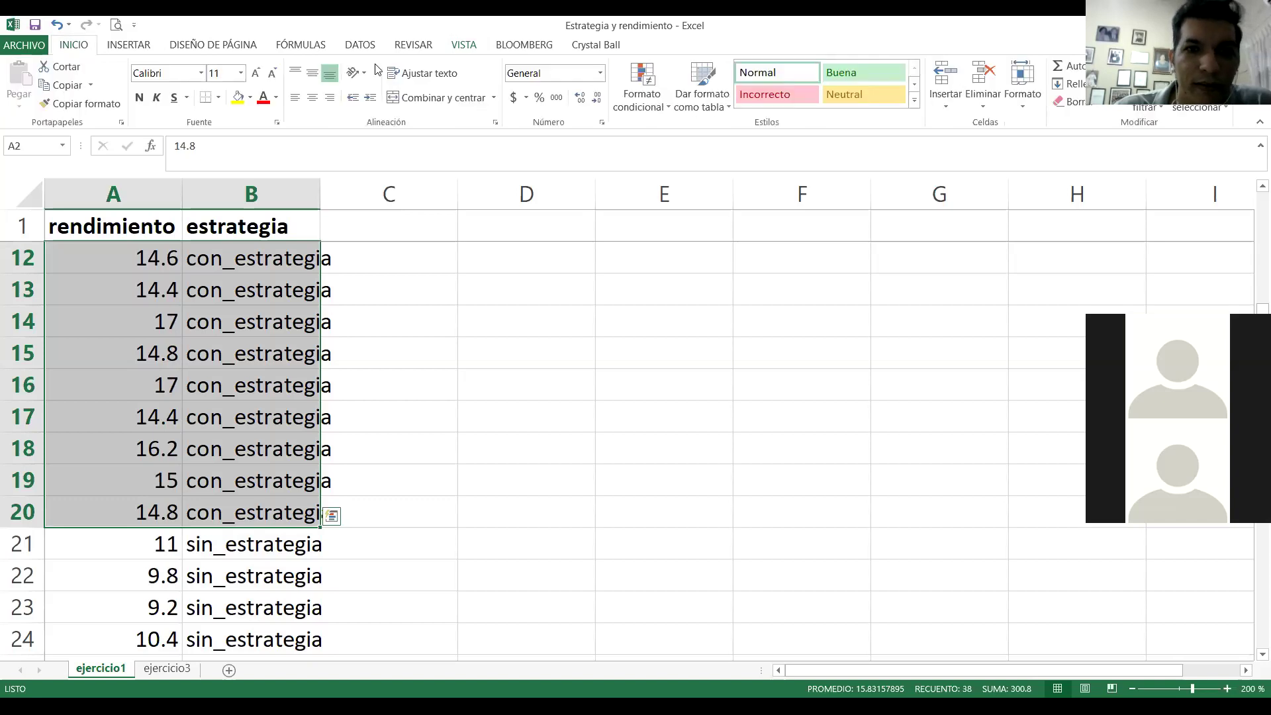
pyautogui.click(276, 99)
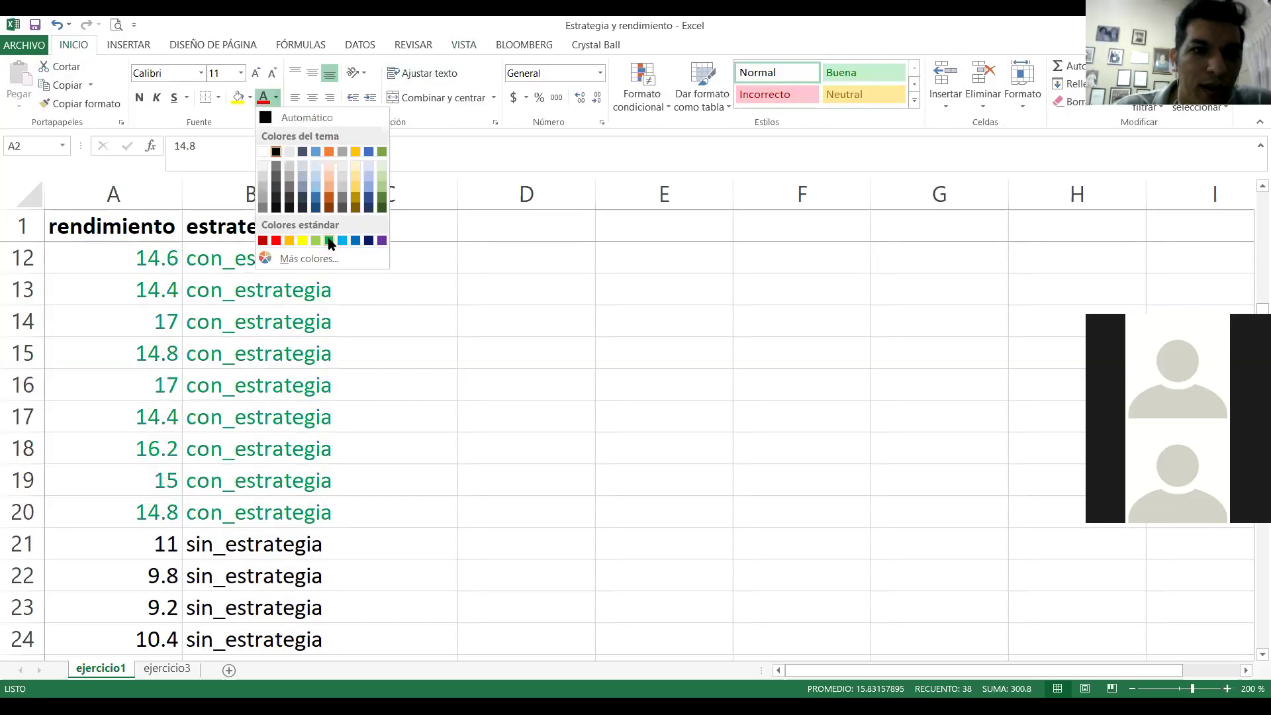
pyautogui.click(329, 242)
# Set the font colour of the sin_estrategia records in A21:B42 to standard red.
pyautogui.click(340, 423)
pyautogui.press('Down')
pyautogui.press('Down')
pyautogui.press('Down')
pyautogui.press('Down')
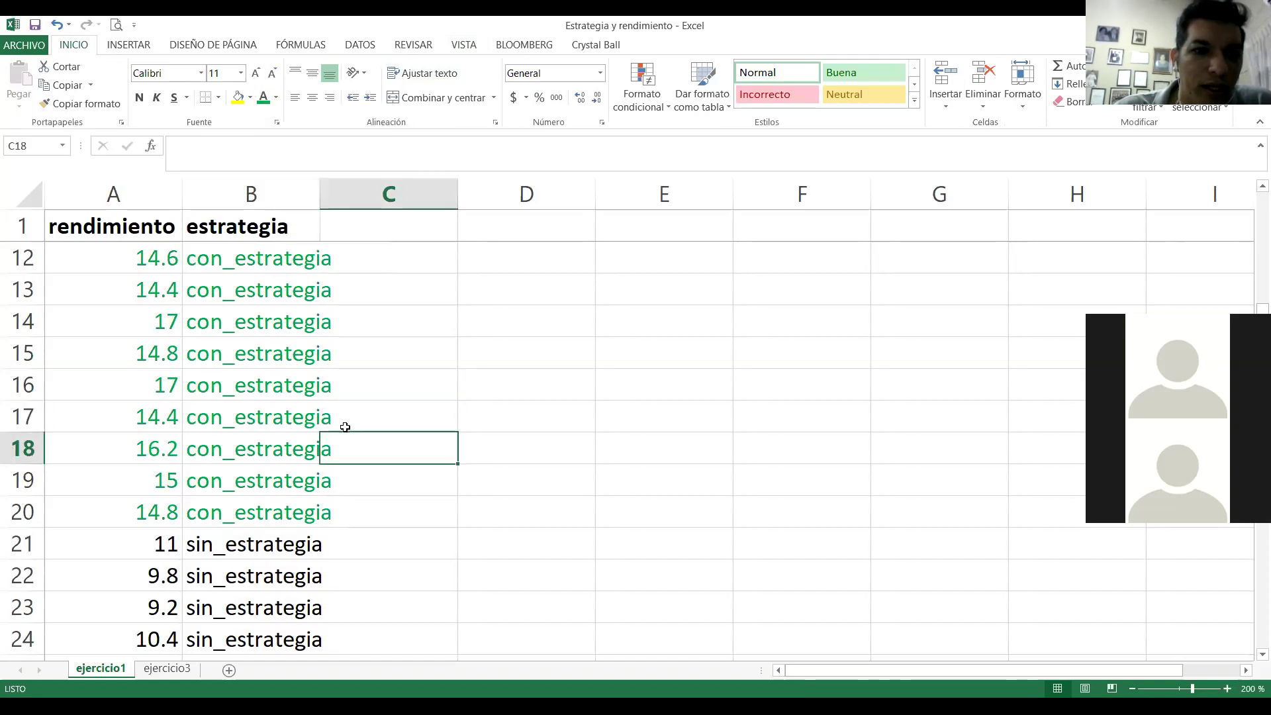
pyautogui.press('Left')
pyautogui.press('Left')
pyautogui.hotkey('shift', 'Right')
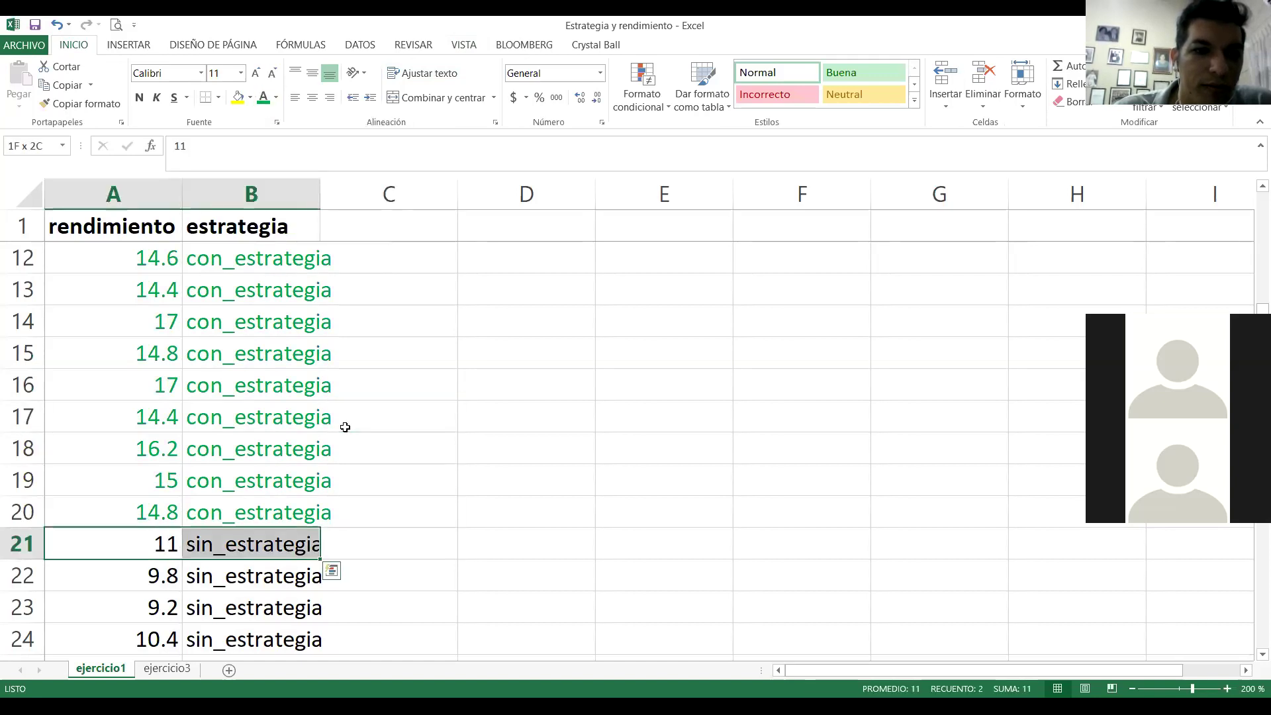
pyautogui.hotkey('shift', 'Down')
pyautogui.hotkey('shift', 'Down')
pyautogui.hotkey('shift', 'Down')
pyautogui.hotkey('shift', 'Down')
pyautogui.hotkey('shift', 'Down')
pyautogui.hotkey('shift', 'Down')
pyautogui.hotkey('shift', 'Down')
pyautogui.hotkey('shift', 'Down')
pyautogui.hotkey('shift', 'Down')
pyautogui.hotkey('shift', 'Down')
pyautogui.hotkey('shift', 'Down')
pyautogui.hotkey('shift', 'Down')
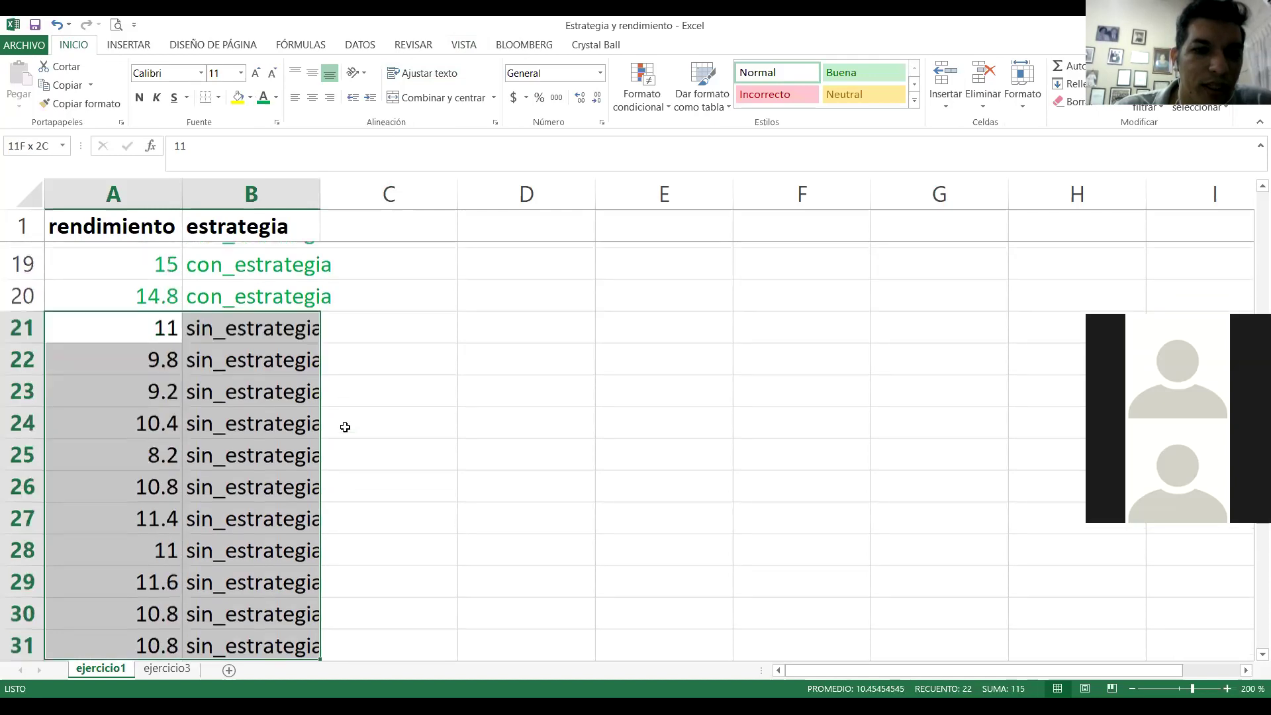
pyautogui.hotkey('shift', 'Down')
pyautogui.hotkey('shift', 'Down')
pyautogui.hotkey('shift', 'Down')
pyautogui.hotkey('shift', 'Down')
pyautogui.hotkey('shift', 'Down')
pyautogui.hotkey('shift', 'Down')
pyautogui.hotkey('shift', 'Down')
pyautogui.hotkey('shift', 'Down')
pyautogui.hotkey('shift', 'Down')
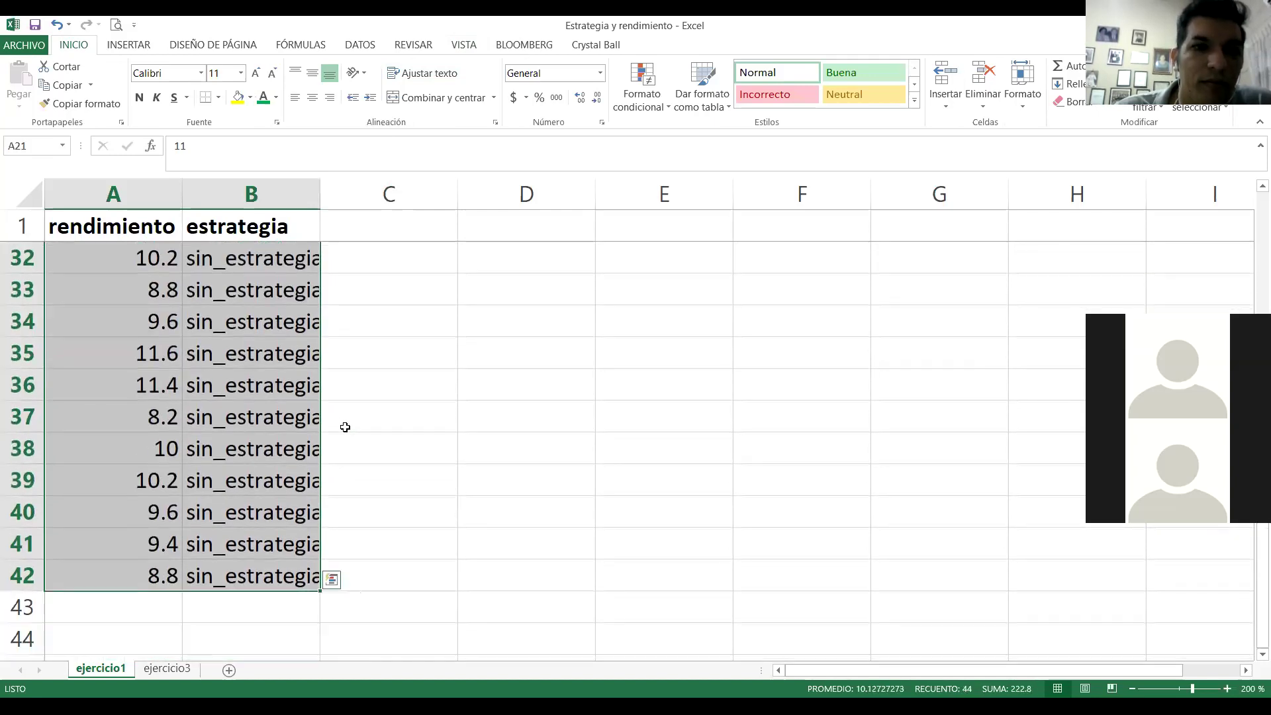
pyautogui.click(276, 98)
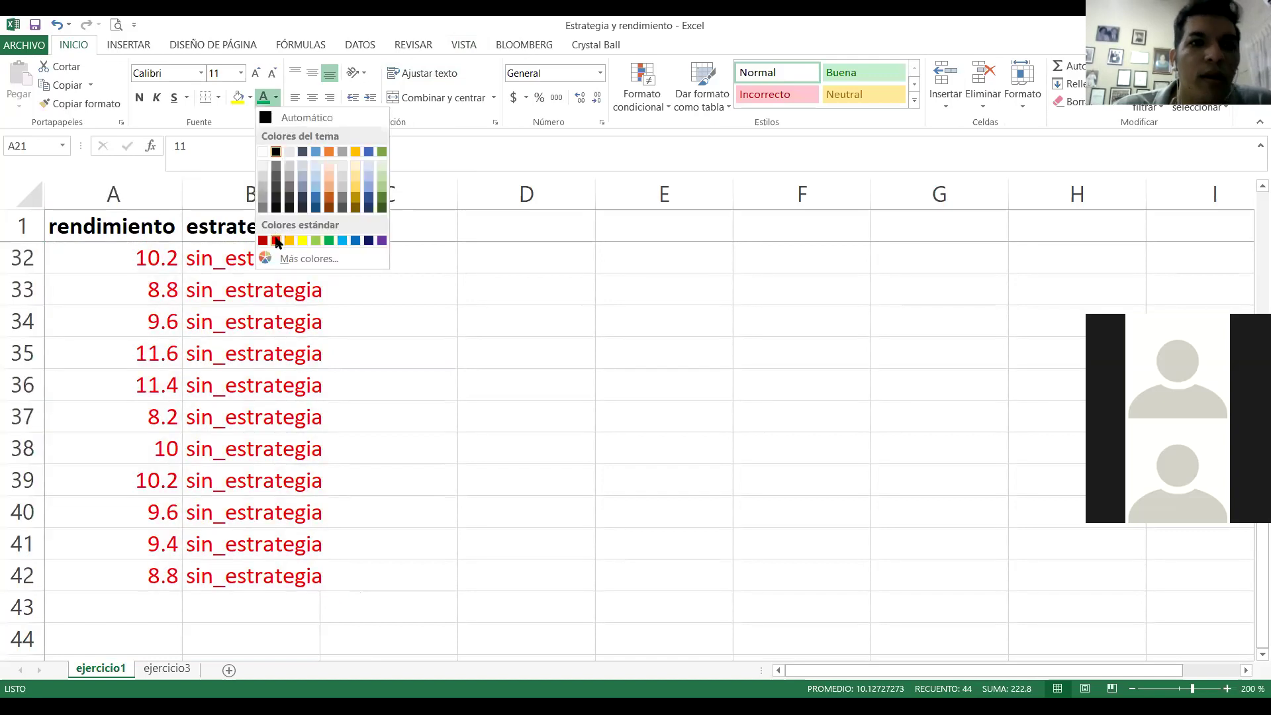
pyautogui.click(276, 242)
pyautogui.click(300, 308)
# Go back up through the strategy categories in column B from row 33 to row 14.
pyautogui.press('Up')
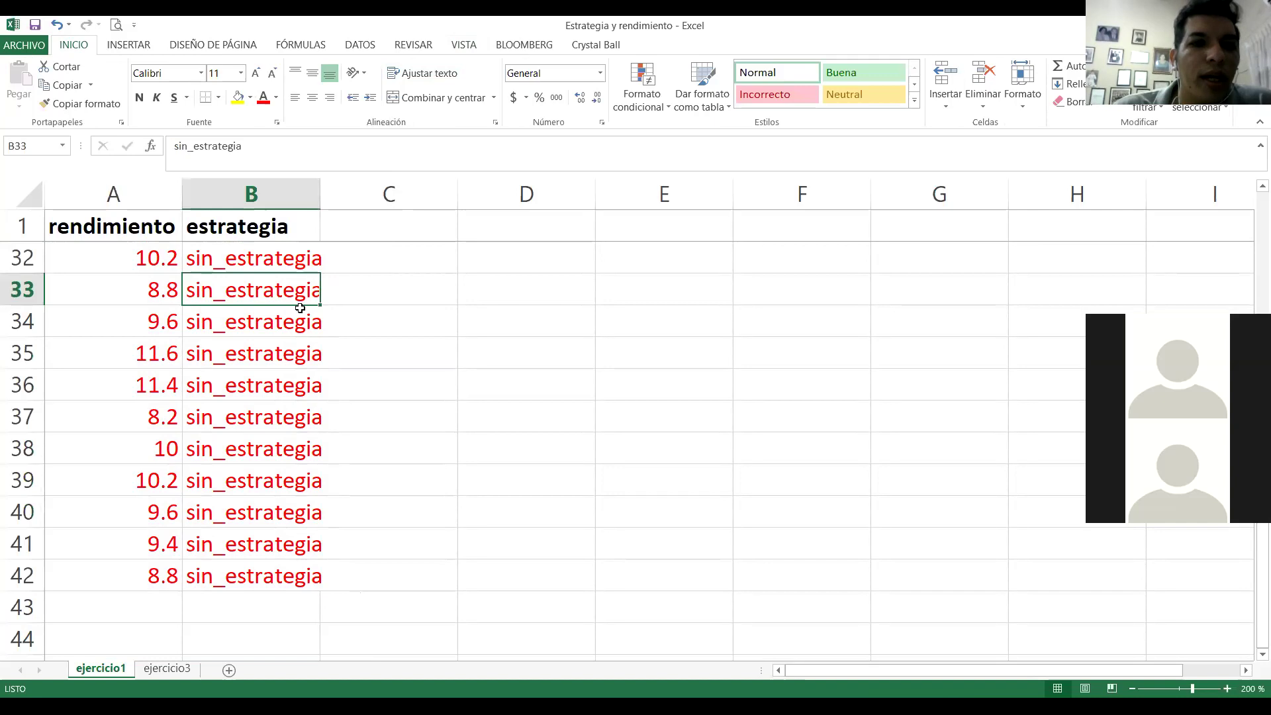
pyautogui.press('Up')
pyautogui.press('Up')
pyautogui.press('Up')
pyautogui.press('Up')
pyautogui.press('Up')
pyautogui.press('Up')
pyautogui.press('Up')
pyautogui.press('Up')
pyautogui.press('Up')
pyautogui.press('Up')
pyautogui.press('Up')
pyautogui.press('Up')
pyautogui.press('Up')
pyautogui.press('Up')
pyautogui.press('Up')
pyautogui.press('Up')
pyautogui.press('Up')
pyautogui.press('Up')
pyautogui.press('Up')
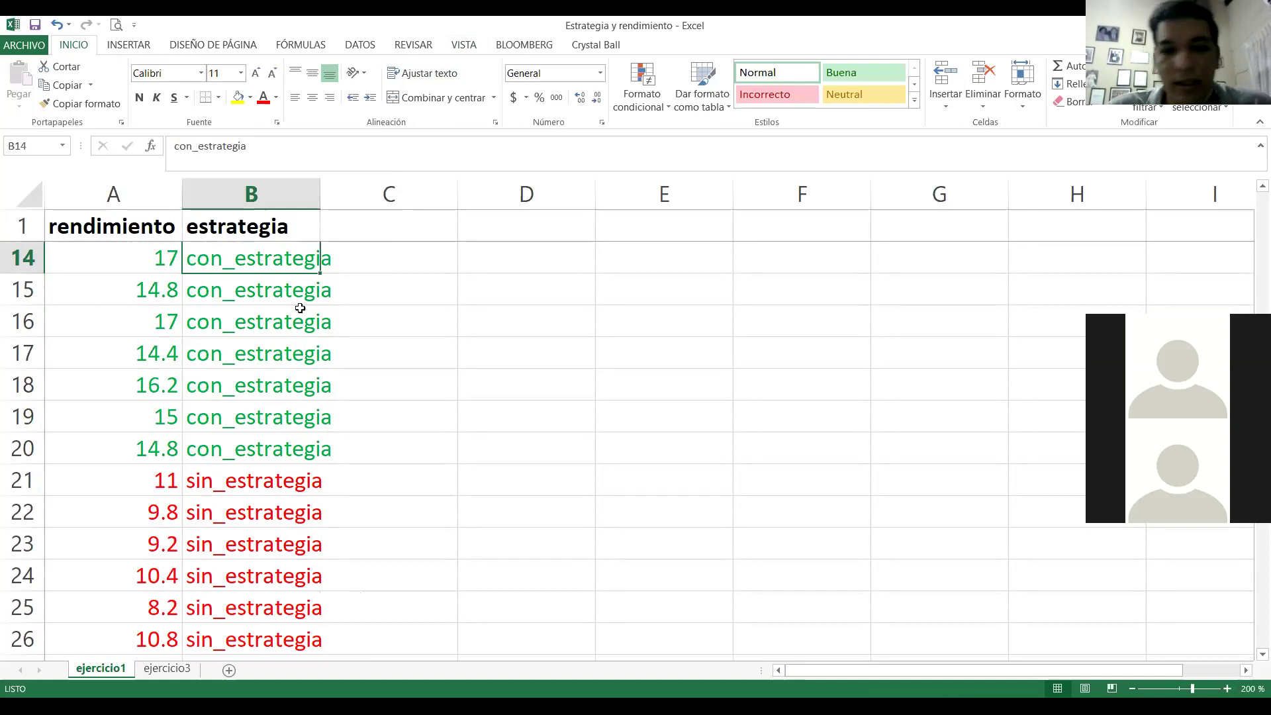
# Examine the rendimiento values of the con_estrategia records in column A from row 14 downward.
pyautogui.press('Left')
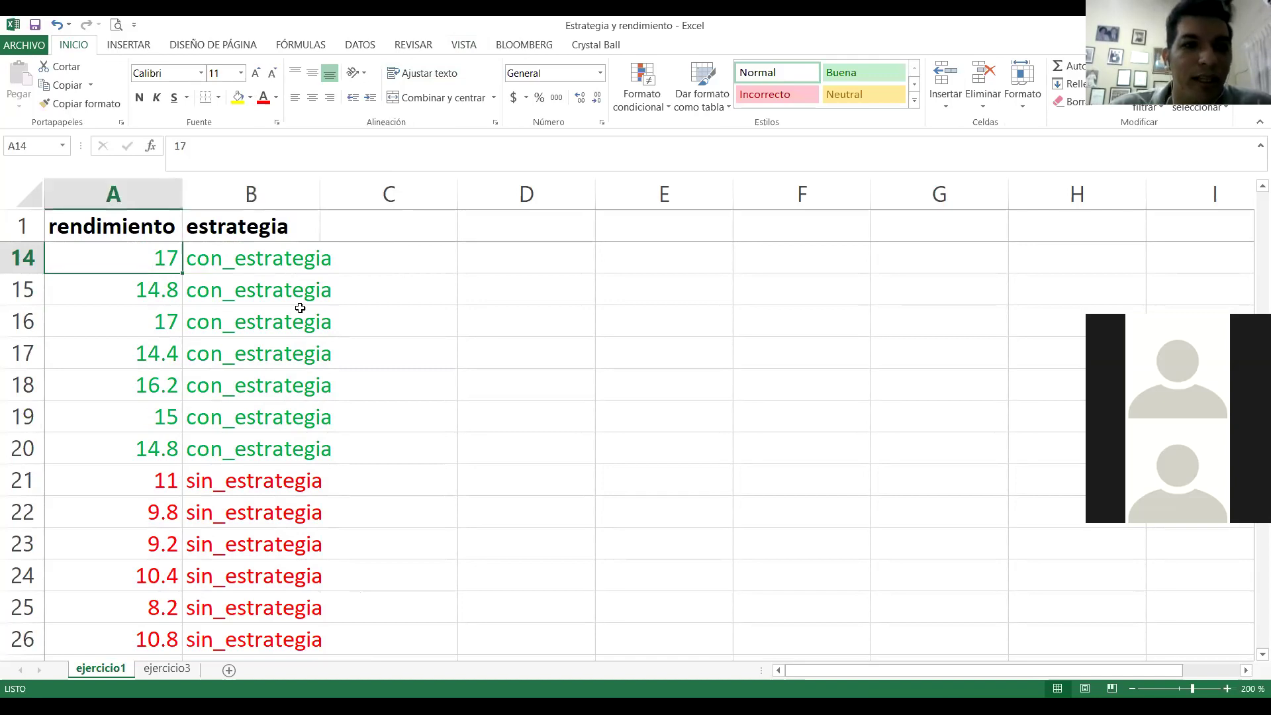
pyautogui.press('Down')
pyautogui.press('Down')
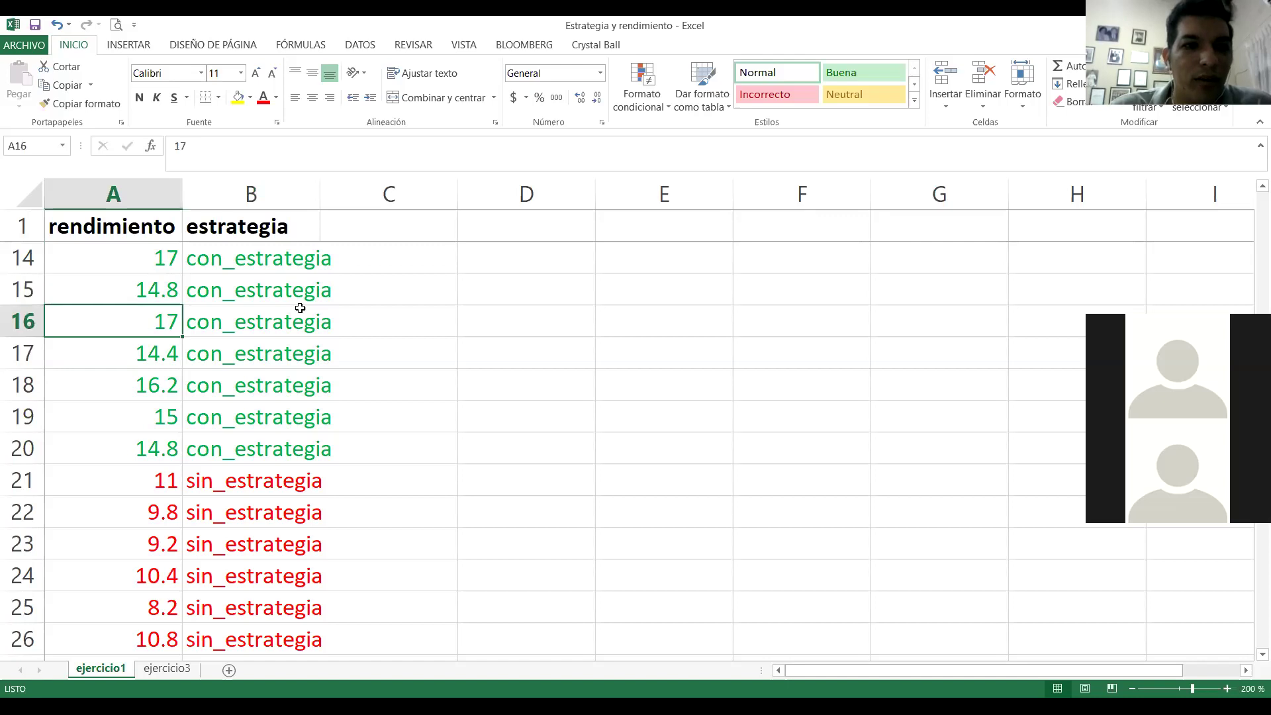
pyautogui.press('Up')
pyautogui.press('Up')
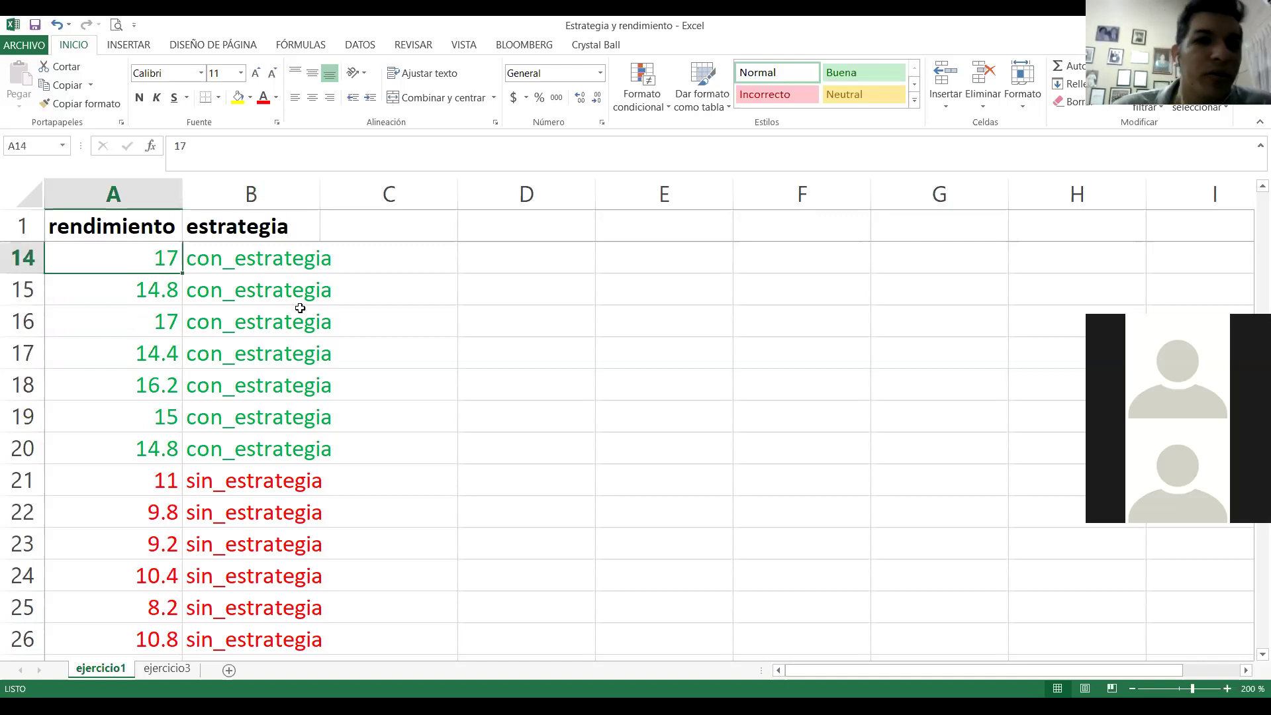
pyautogui.press('Down')
pyautogui.press('Down')
pyautogui.press('Down')
pyautogui.press('Down')
pyautogui.press('Down')
pyautogui.press('Up')
pyautogui.press('Up')
pyautogui.press('Up')
pyautogui.press('Up')
pyautogui.press('Up')
# Compare the rendimiento value with its estrategia category in row 14.
pyautogui.press('Right')
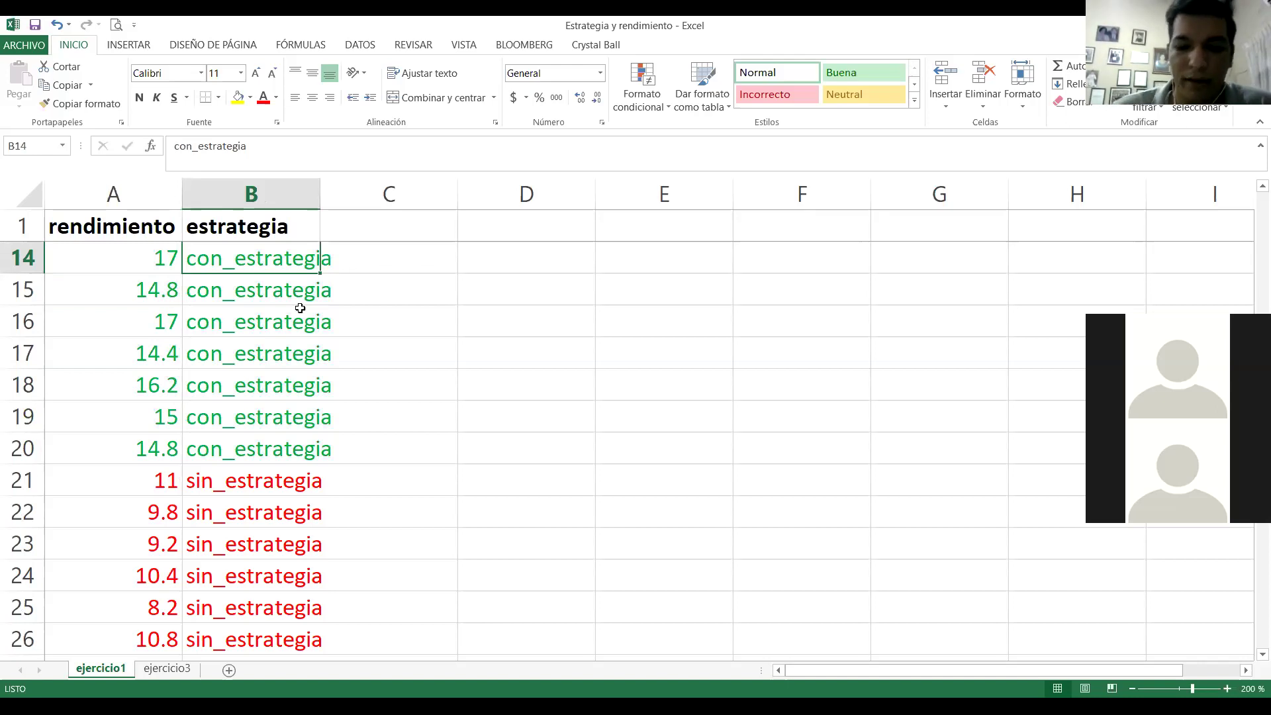
pyautogui.press('Left')
pyautogui.press('Right')
pyautogui.press('Left')
pyautogui.press('Right')
pyautogui.press('Left')
pyautogui.press('Right')
pyautogui.press('Left')
# Go down and up through the con_estrategia returns in column A between rows 14 and 20.
pyautogui.press('Down')
pyautogui.press('Down')
pyautogui.press('Down')
pyautogui.press('Down')
pyautogui.press('Down')
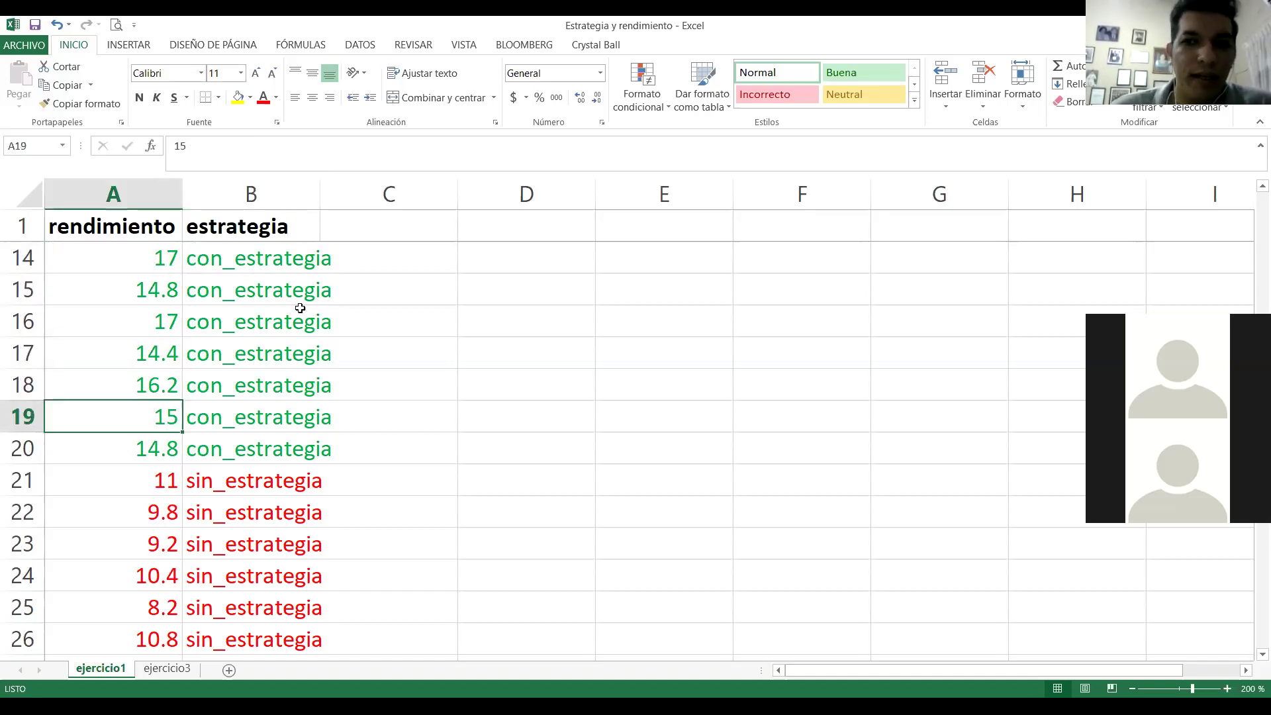
pyautogui.press('Up')
pyautogui.press('Up')
pyautogui.press('Up')
pyautogui.press('Up')
pyautogui.press('Down')
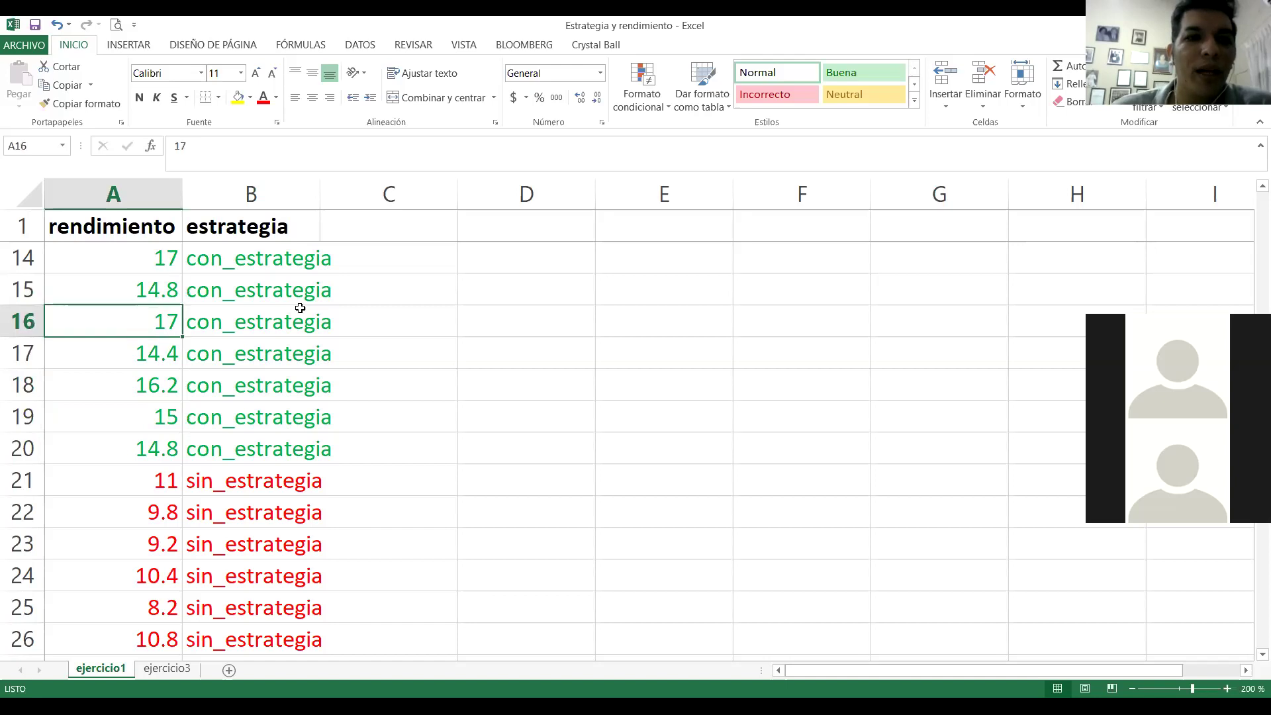
pyautogui.press('Down')
pyautogui.press('Down')
pyautogui.press('Down')
pyautogui.press('Down')
pyautogui.press('Down')
pyautogui.press('Up')
pyautogui.press('Up')
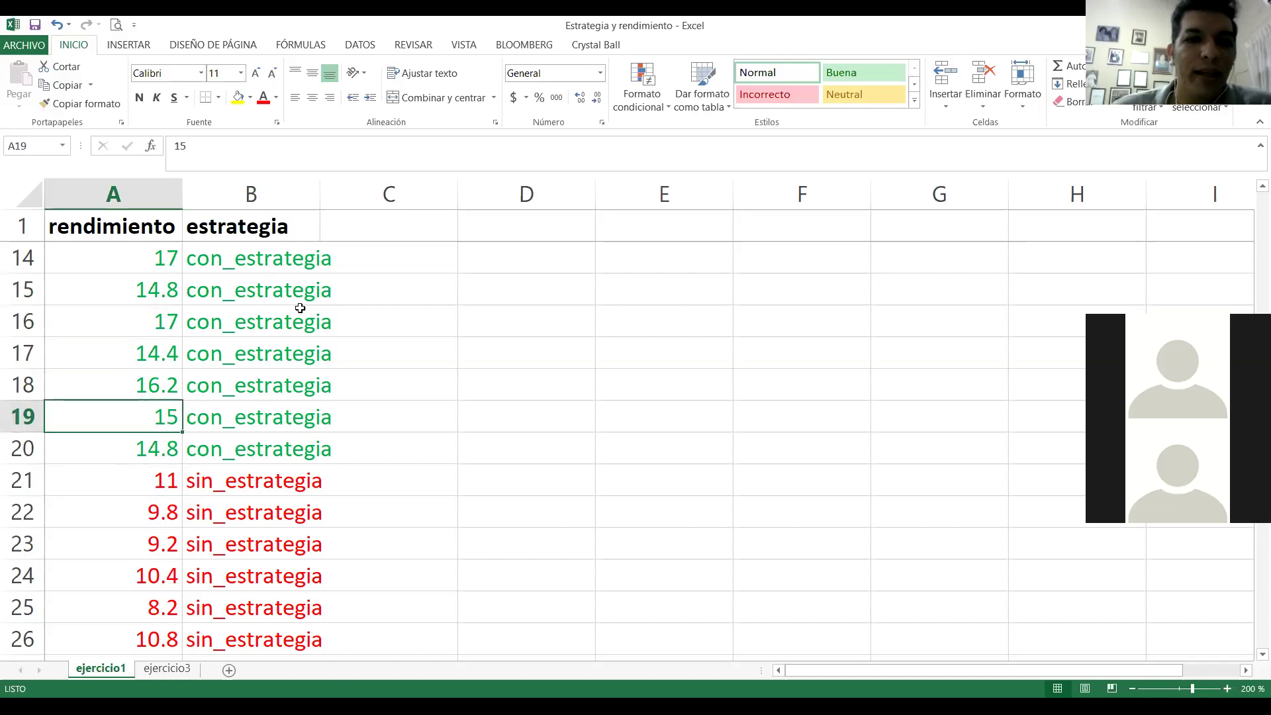
# Examine the change from con_estrategia to sin_estrategia in column B, going down to row 25.
pyautogui.press('Right')
pyautogui.press('Down')
pyautogui.press('Down')
pyautogui.press('Down')
pyautogui.press('Left')
pyautogui.press('Right')
pyautogui.press('Up')
pyautogui.press('Up')
pyautogui.press('Up')
pyautogui.press('Up')
pyautogui.press('Up')
pyautogui.press('Up')
pyautogui.press('Up')
pyautogui.press('Up')
pyautogui.press('Up')
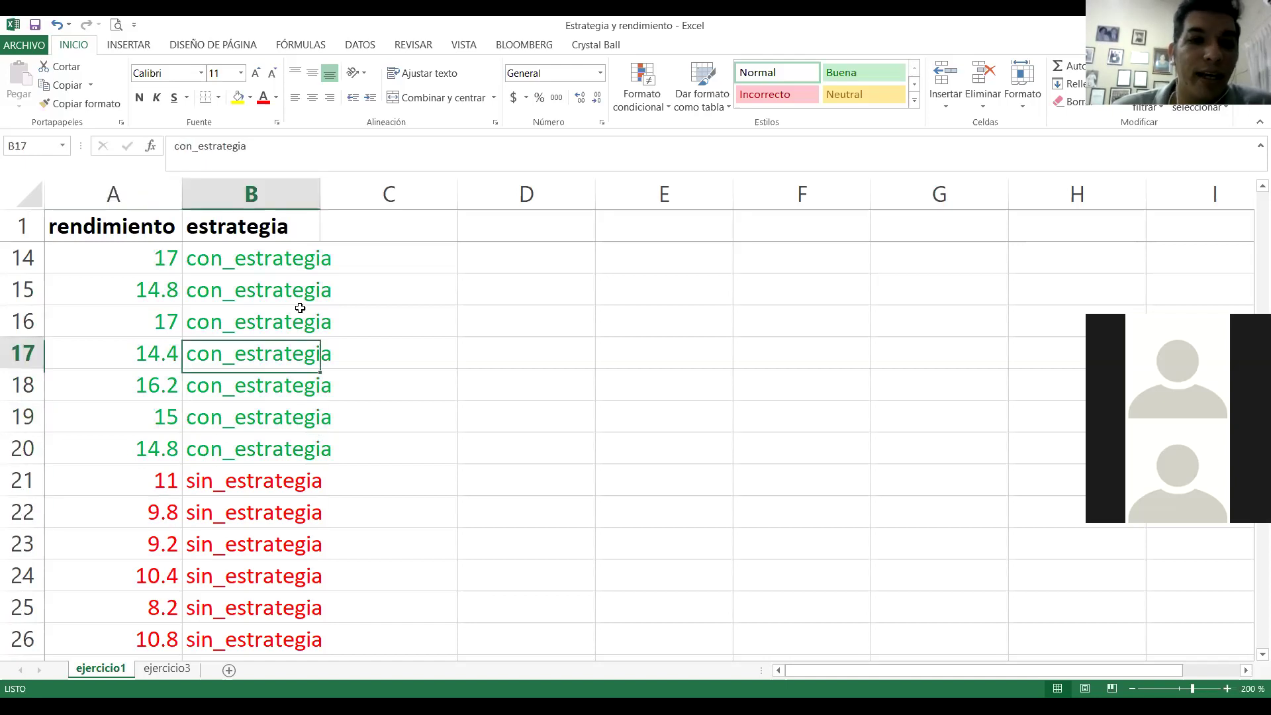
pyautogui.press('Down')
pyautogui.press('Down')
pyautogui.press('Down')
pyautogui.press('Down')
pyautogui.press('Down')
pyautogui.press('Down')
pyautogui.press('Down')
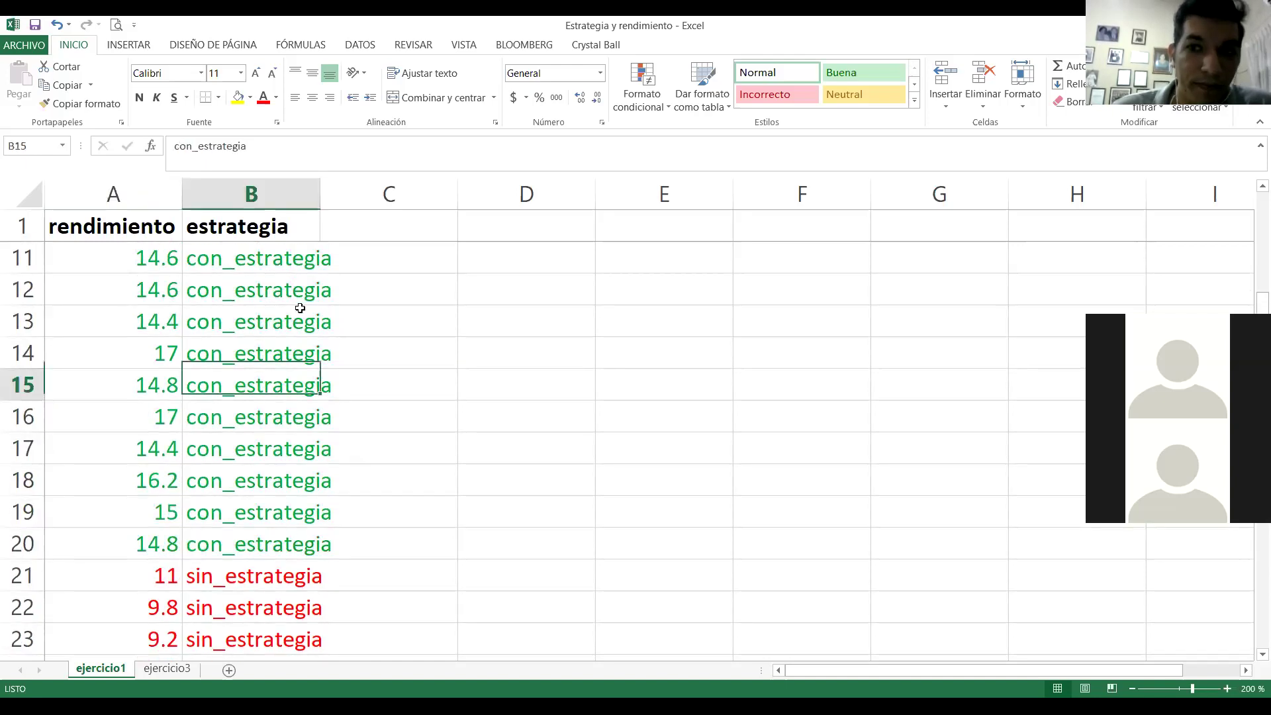
pyautogui.press('Down')
pyautogui.press('Down')
pyautogui.press('Down')
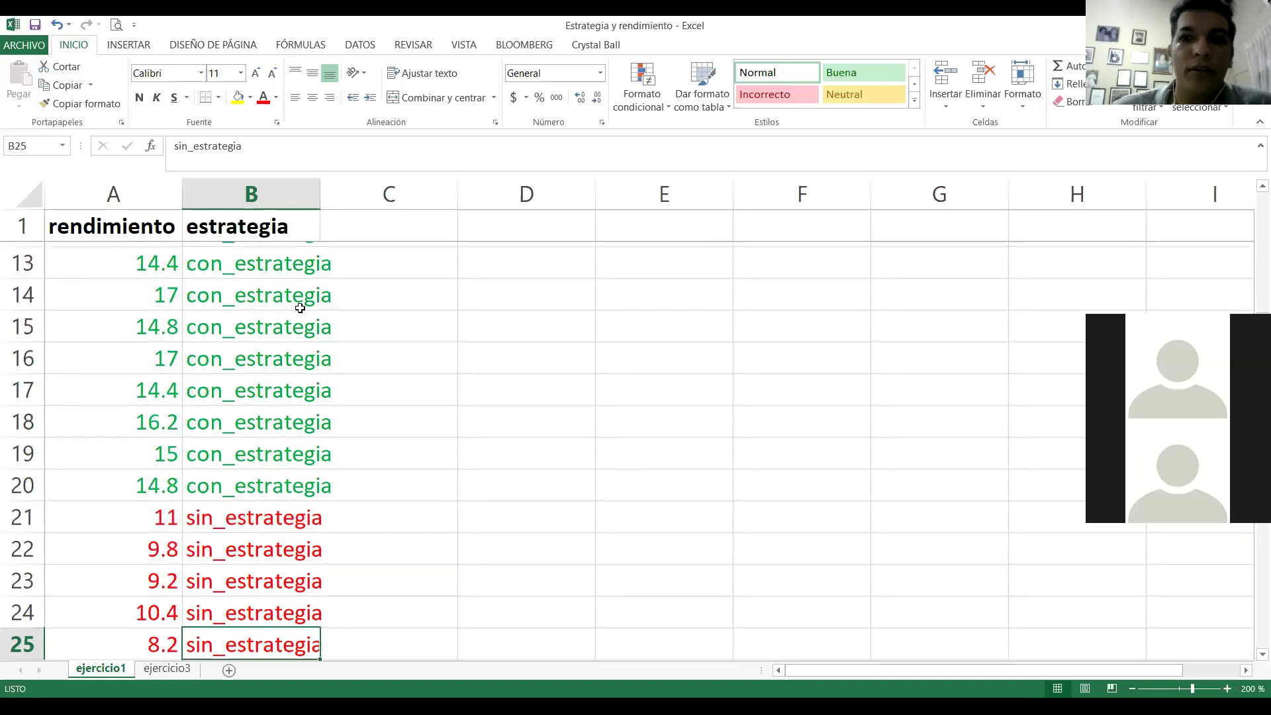
# Go back up through the strategy categories in column B from row 25 to the first record in row 2.
pyautogui.press('Up')
pyautogui.press('Up')
pyautogui.press('Up')
pyautogui.press('Up')
pyautogui.press('Up')
pyautogui.press('Up')
pyautogui.press('Up')
pyautogui.press('Up')
pyautogui.press('Up')
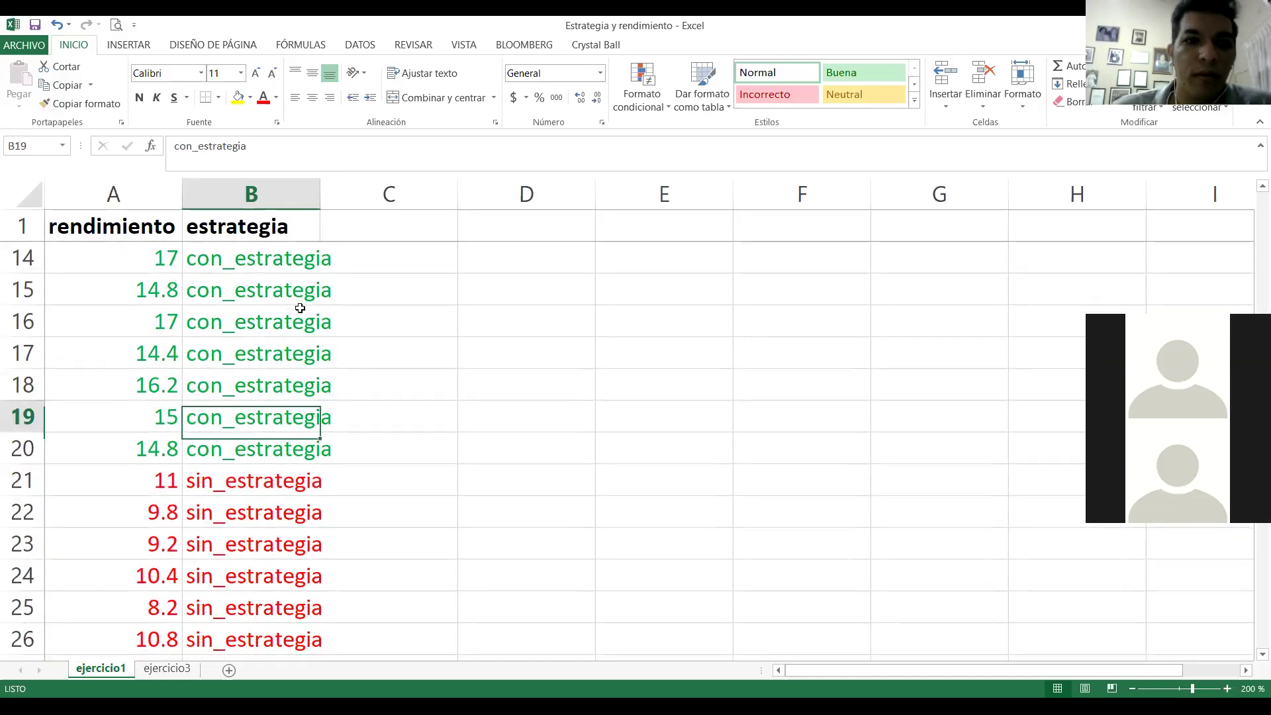
pyautogui.press('Up')
pyautogui.press('Up')
pyautogui.press('Up')
pyautogui.press('Up')
pyautogui.press('Up')
pyautogui.press('Up')
pyautogui.press('Up')
pyautogui.press('Up')
pyautogui.press('Up')
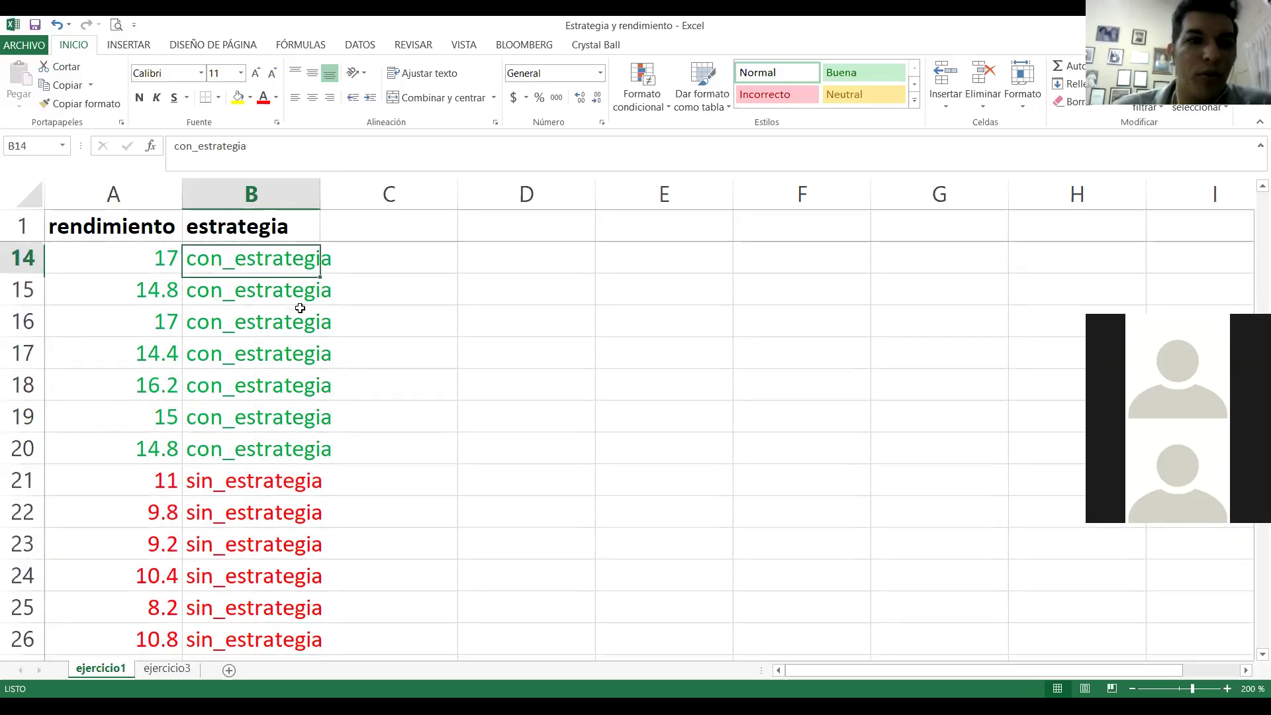
pyautogui.press('Up')
pyautogui.press('Up')
pyautogui.press('Up')
pyautogui.press('Up')
pyautogui.press('Up')
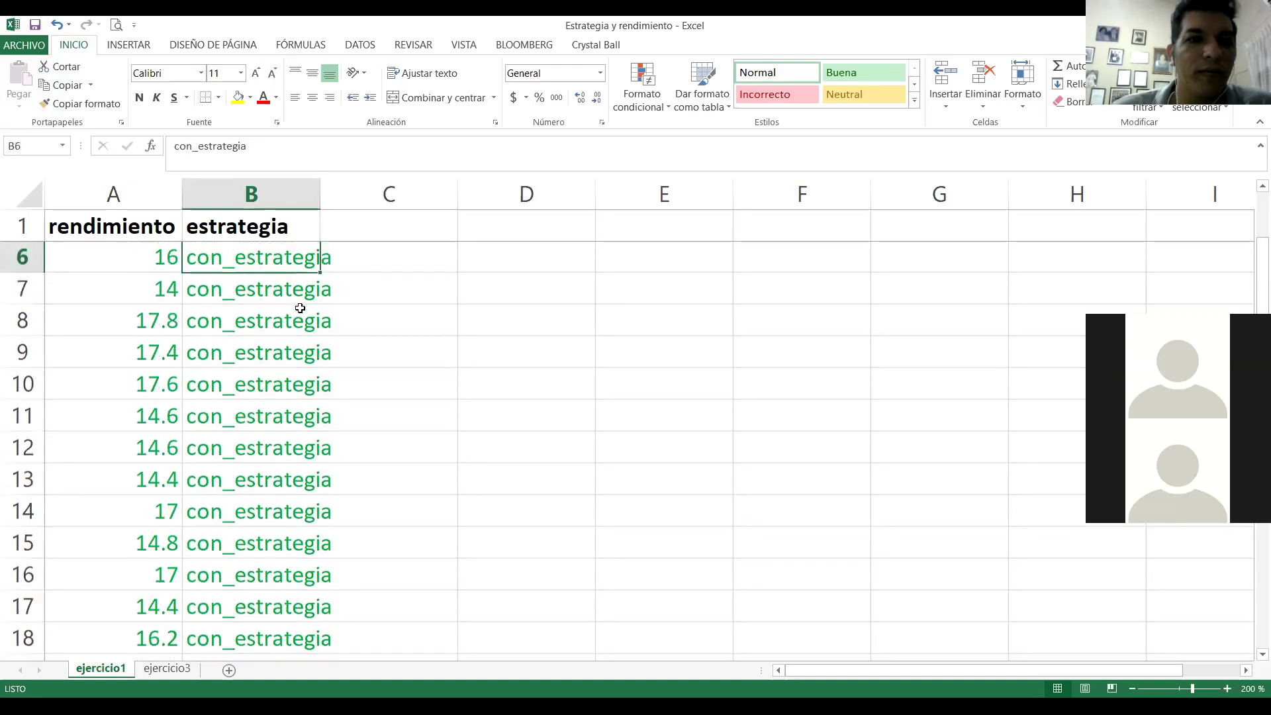
pyautogui.press('Up')
# Review the rendimiento values in column A from row 2 down to row 12.
pyautogui.press('Left')
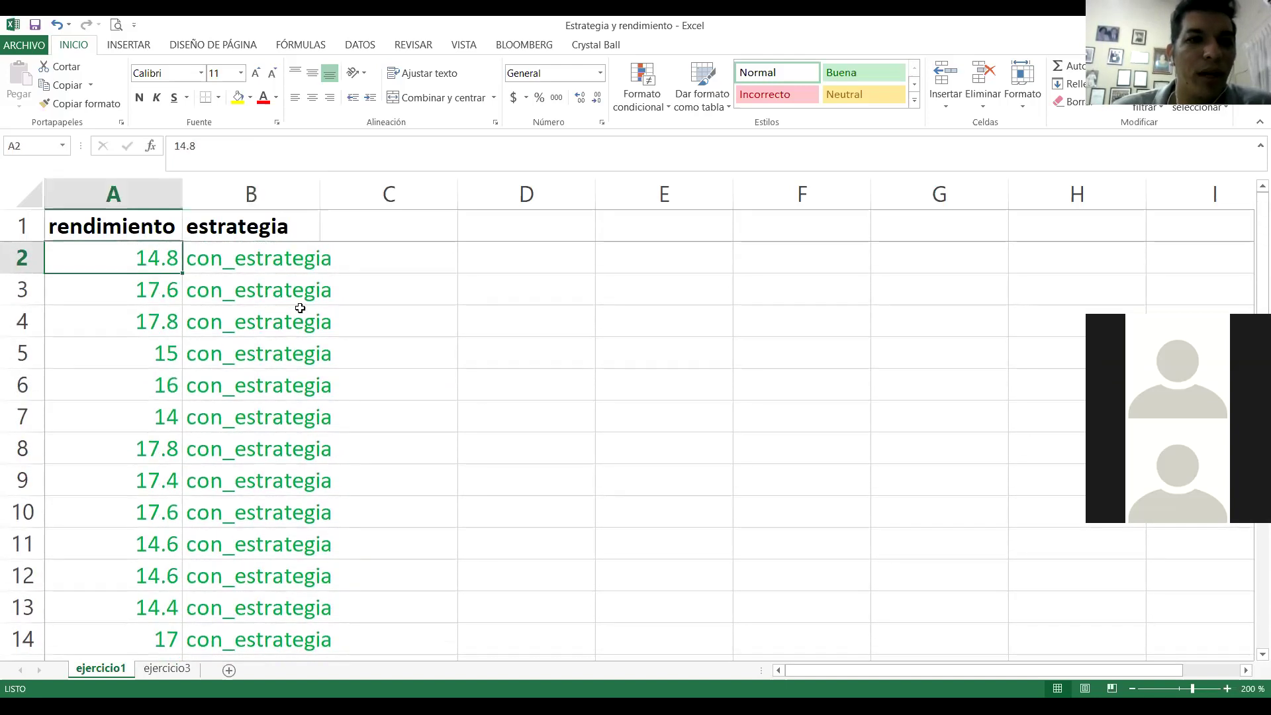
pyautogui.press('Down')
pyautogui.press('Down')
pyautogui.press('Down')
pyautogui.press('Down')
pyautogui.press('Down')
pyautogui.press('Down')
pyautogui.press('Down')
pyautogui.press('Down')
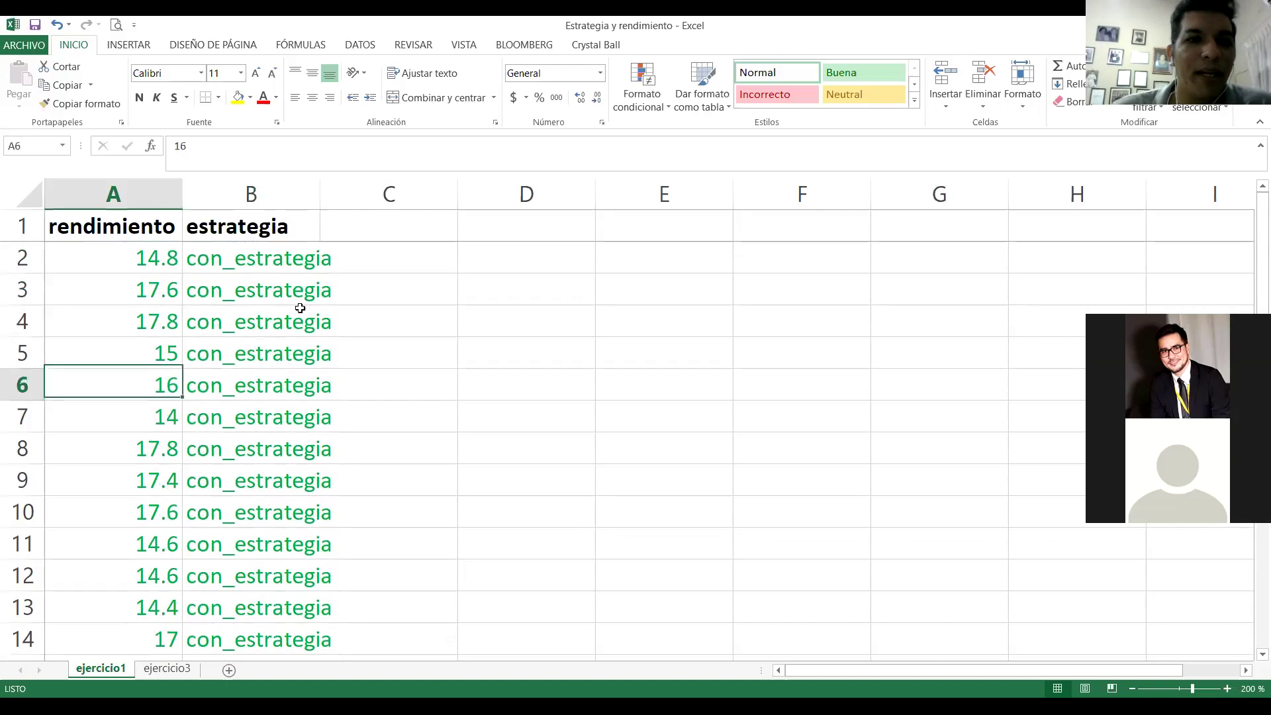
pyautogui.press('Down')
pyautogui.press('Down')
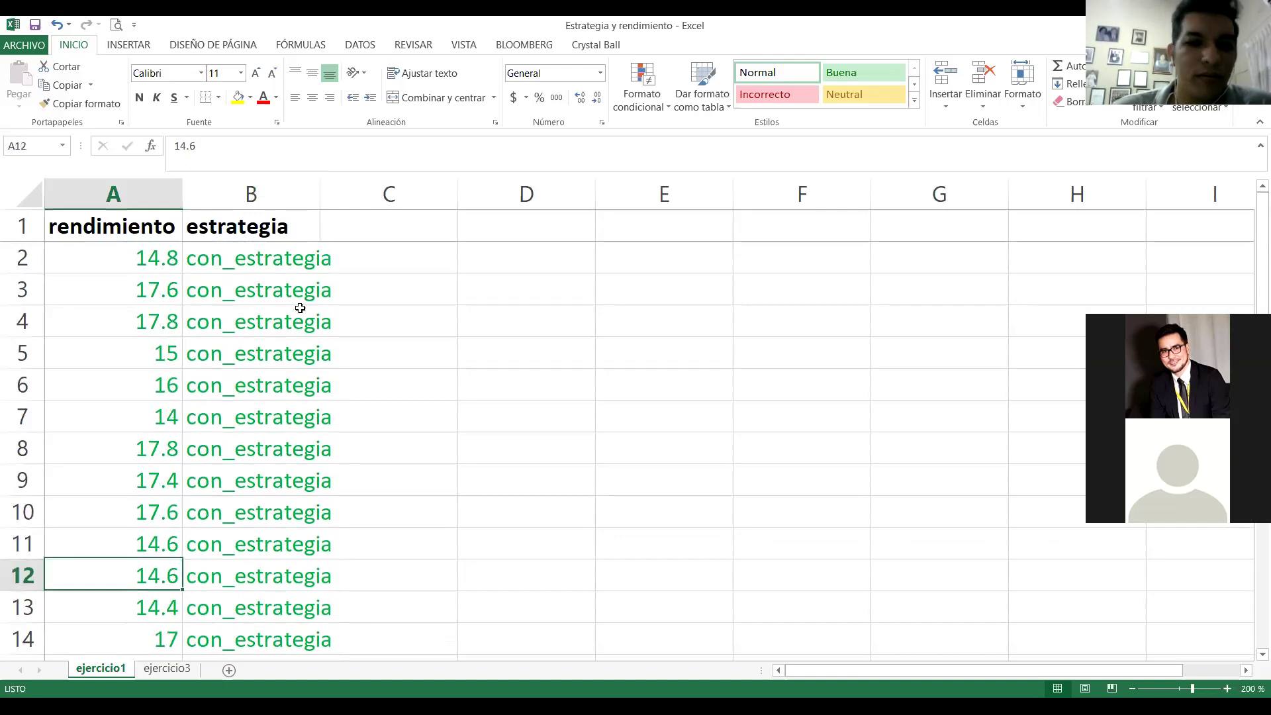
# Check the con_estrategia returns in column A down to row 15, and go back up to the first record in row 2.
pyautogui.press('Down')
pyautogui.press('Down')
pyautogui.press('Down')
pyautogui.press('Up')
pyautogui.press('Up')
pyautogui.press('Up')
pyautogui.press('Up')
pyautogui.press('Up')
pyautogui.press('Up')
pyautogui.press('Up')
pyautogui.press('Up')
pyautogui.press('Up')
pyautogui.press('Up')
pyautogui.press('Up')
pyautogui.press('Up')
pyautogui.press('Up')
# Review the strategy categories in column B from row 2 down to row 29.
pyautogui.press('Right')
pyautogui.press('Down')
pyautogui.press('Down')
pyautogui.press('Down')
pyautogui.press('Down')
pyautogui.press('Down')
pyautogui.press('Down')
pyautogui.press('Down')
pyautogui.press('Down')
pyautogui.press('Down')
pyautogui.press('Down')
pyautogui.press('Down')
pyautogui.press('Down')
pyautogui.press('Down')
pyautogui.press('Down')
pyautogui.press('Down')
pyautogui.press('Down')
pyautogui.press('Down')
pyautogui.press('Down')
pyautogui.press('Down')
pyautogui.press('Down')
pyautogui.press('Down')
pyautogui.press('Down')
pyautogui.press('Down')
pyautogui.press('Down')
pyautogui.press('Down')
pyautogui.press('Down')
pyautogui.press('Down')
# Compare the sin_estrategia labels in column B with their returns in column A between rows 29 and 25, ending on A25.
pyautogui.press('Left')
pyautogui.press('Right')
pyautogui.press('Left')
pyautogui.press('Right')
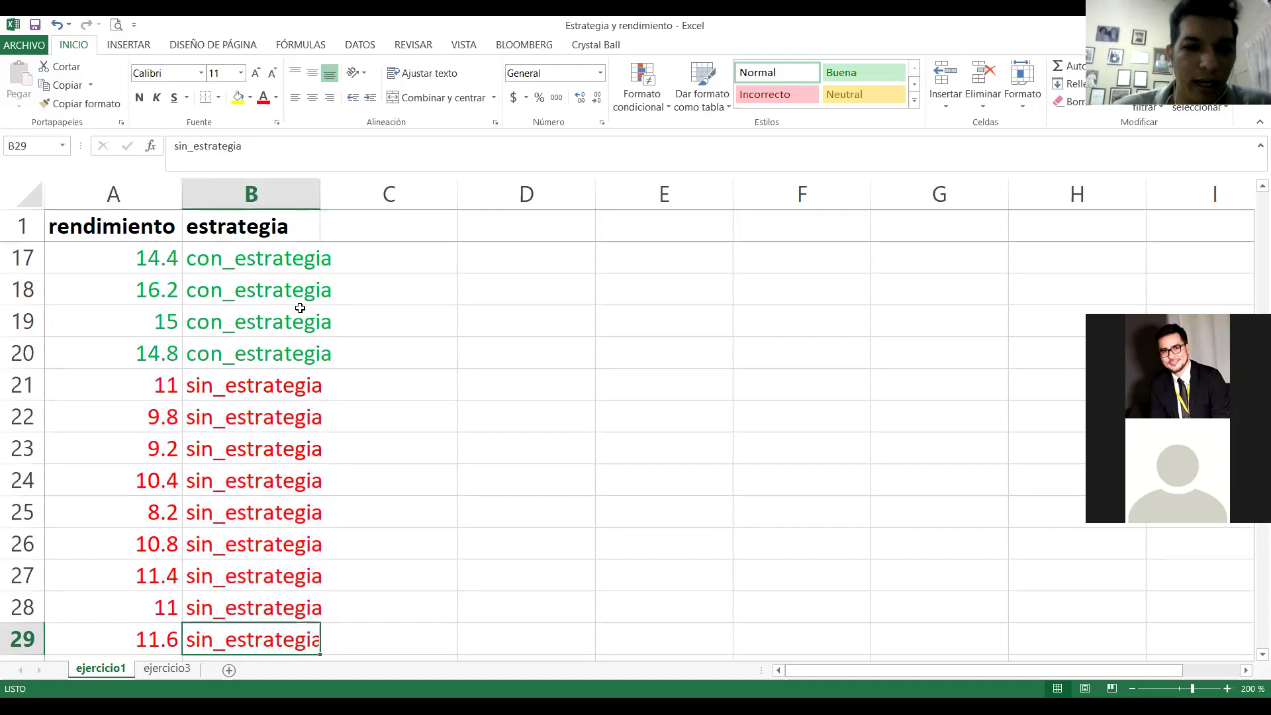
pyautogui.press('Up')
pyautogui.press('Up')
pyautogui.press('Up')
pyautogui.press('Up')
pyautogui.press('Up')
pyautogui.press('Down')
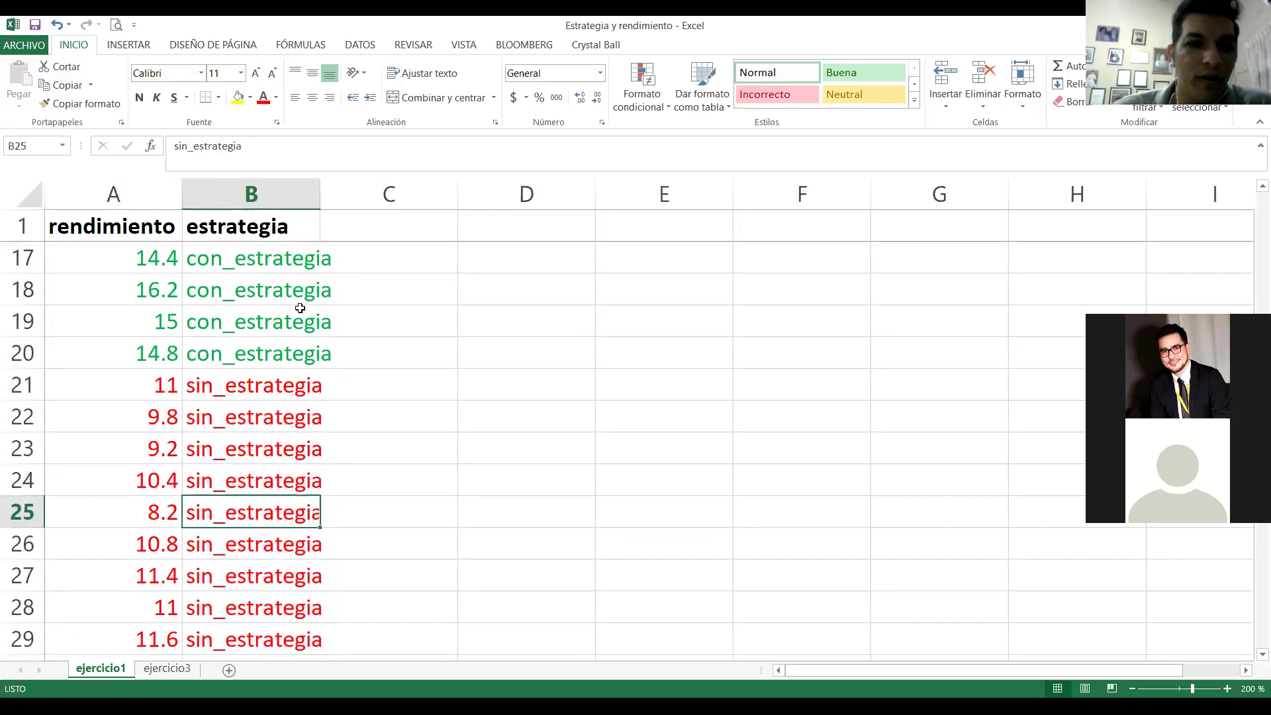
pyautogui.press('Down')
pyautogui.press('Left')
pyautogui.press('Right')
pyautogui.press('Left')
pyautogui.press('Up')
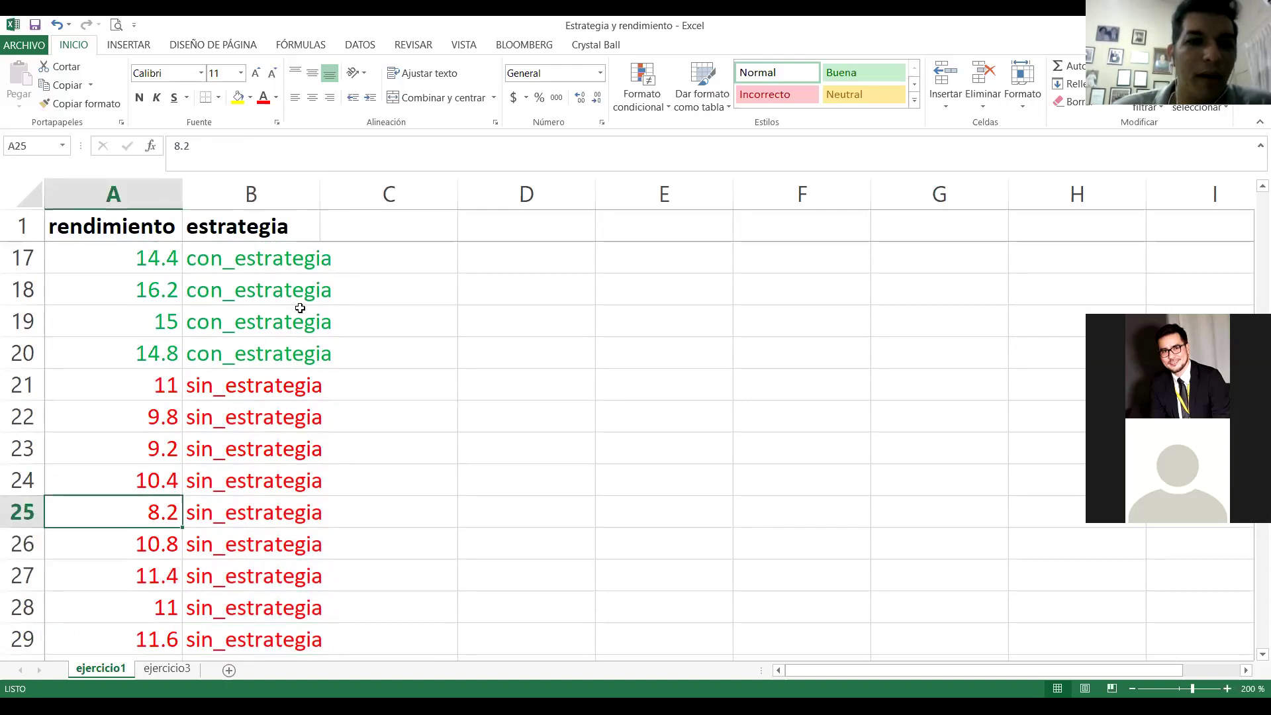
# Go back up through the rendimiento values in column A from row 25 to row 3.
pyautogui.press('Up')
pyautogui.press('Up')
pyautogui.press('Up')
pyautogui.press('Up')
pyautogui.press('Up')
pyautogui.press('Up')
pyautogui.press('Up')
pyautogui.press('Up')
pyautogui.press('Up')
pyautogui.press('Up')
pyautogui.press('Up')
pyautogui.press('Up')
pyautogui.press('Up')
pyautogui.press('Up')
pyautogui.press('Up')
pyautogui.press('Up')
pyautogui.press('Up')
pyautogui.press('Up')
pyautogui.press('Up')
pyautogui.press('Up')
pyautogui.press('Up')
pyautogui.press('Up')
pyautogui.press('Up')
pyautogui.press('Up')
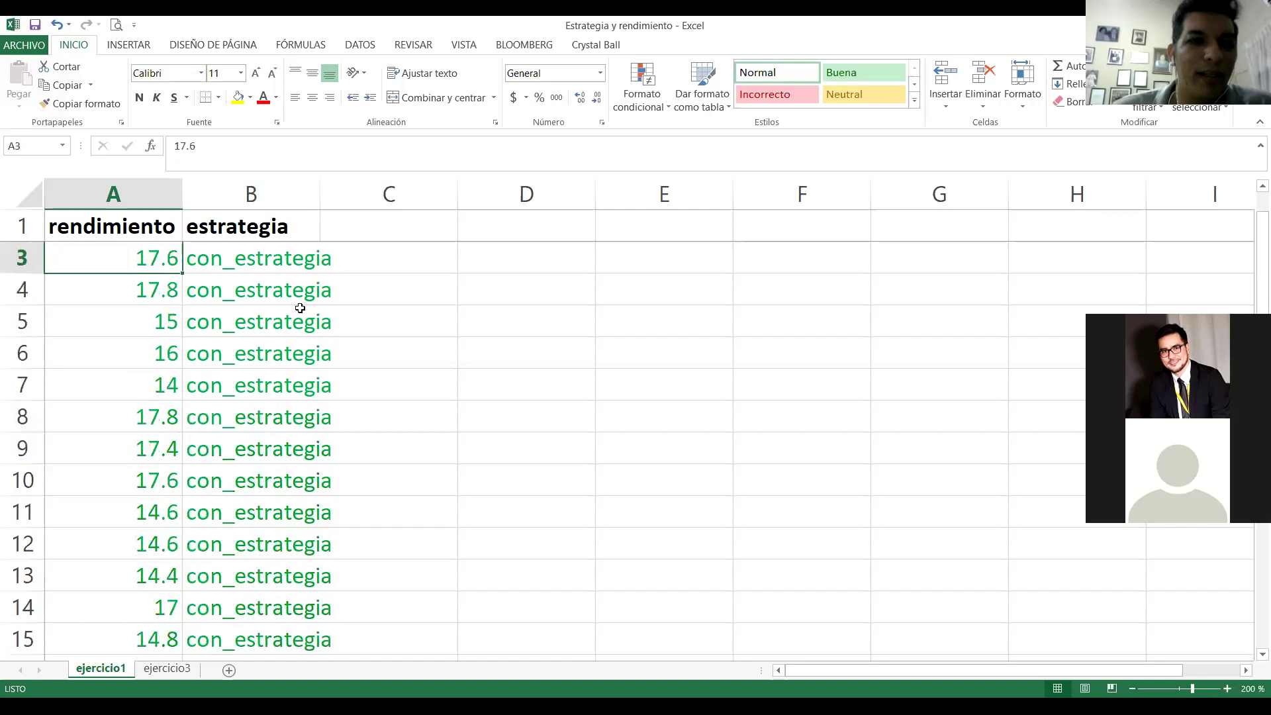
# Review the returns of both groups in column A from row 3 down to row 30.
pyautogui.press('Down')
pyautogui.press('Down')
pyautogui.press('Down')
pyautogui.press('Down')
pyautogui.press('Down')
pyautogui.press('Down')
pyautogui.press('Down')
pyautogui.press('Down')
pyautogui.press('Down')
pyautogui.press('Down')
pyautogui.press('Down')
pyautogui.press('Down')
pyautogui.press('Down')
pyautogui.press('Down')
pyautogui.press('Down')
pyautogui.press('Down')
pyautogui.press('Down')
pyautogui.press('Down')
pyautogui.press('Down')
pyautogui.press('Down')
pyautogui.press('Down')
pyautogui.press('Down')
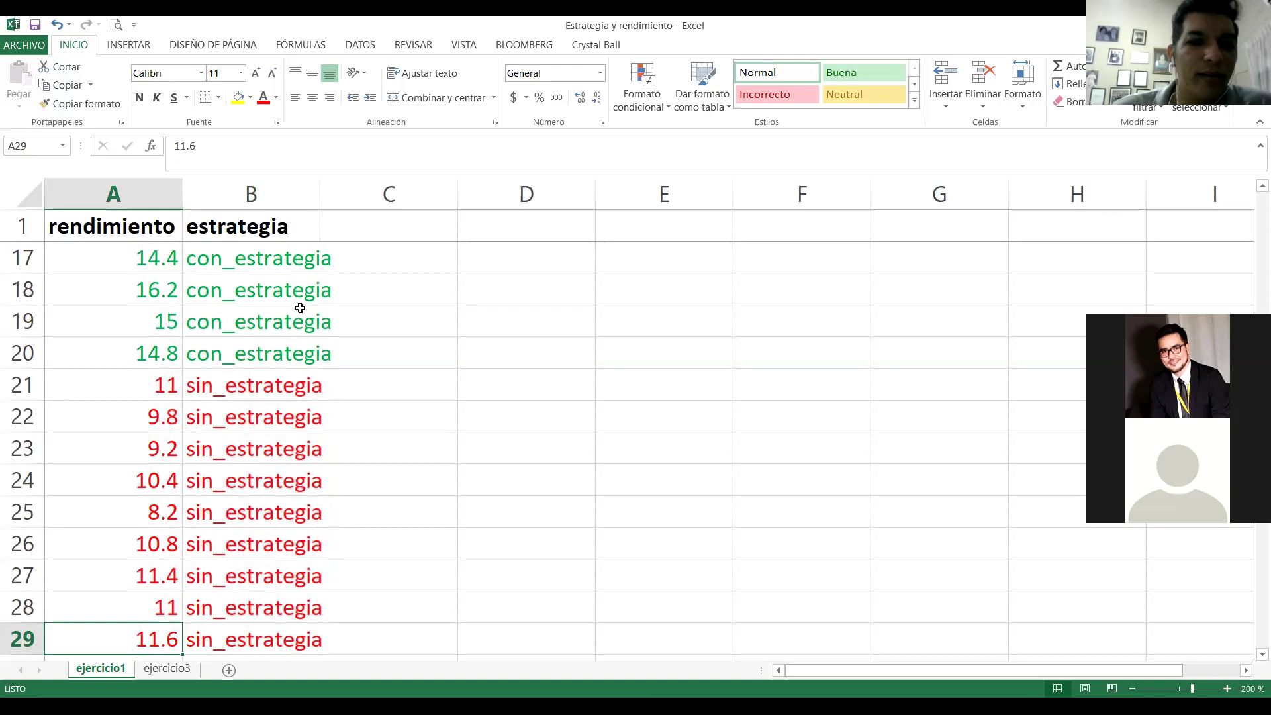
pyautogui.press('Down')
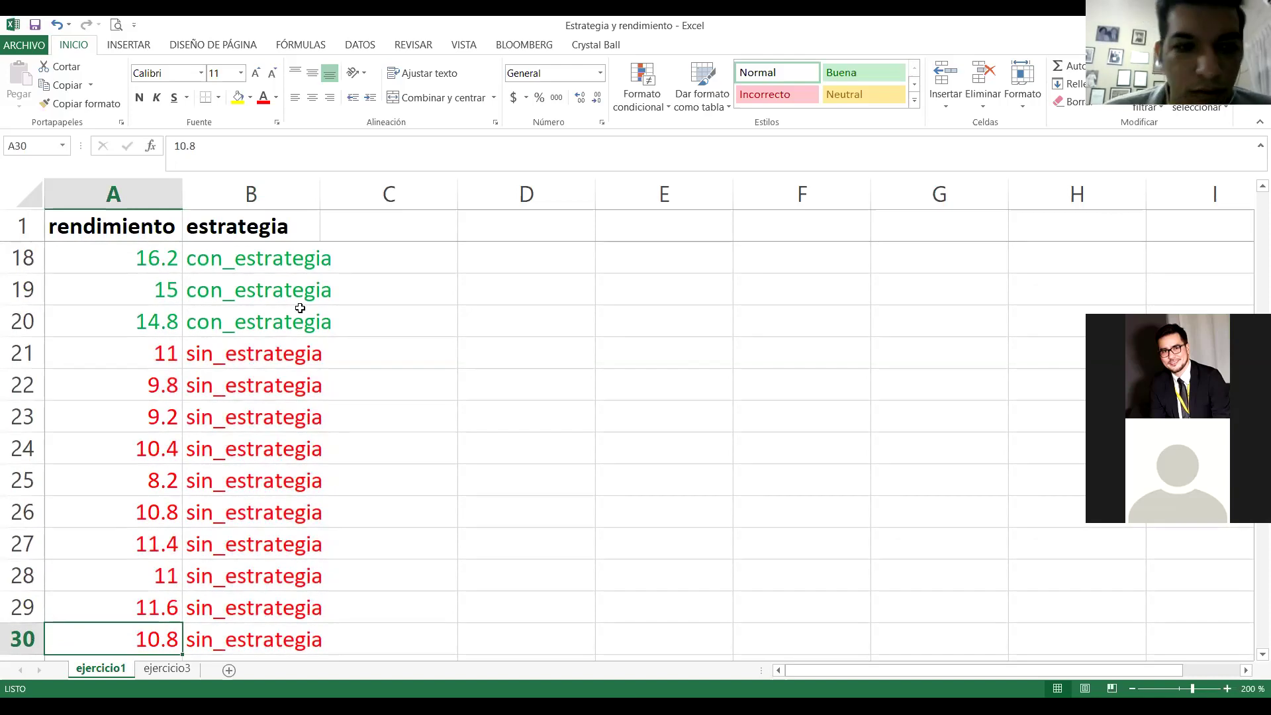
# Go back up through the sin_estrategia returns in column A from row 30, and return to the rendimiento header in A1.
pyautogui.press('Up')
pyautogui.press('Up')
pyautogui.press('Up')
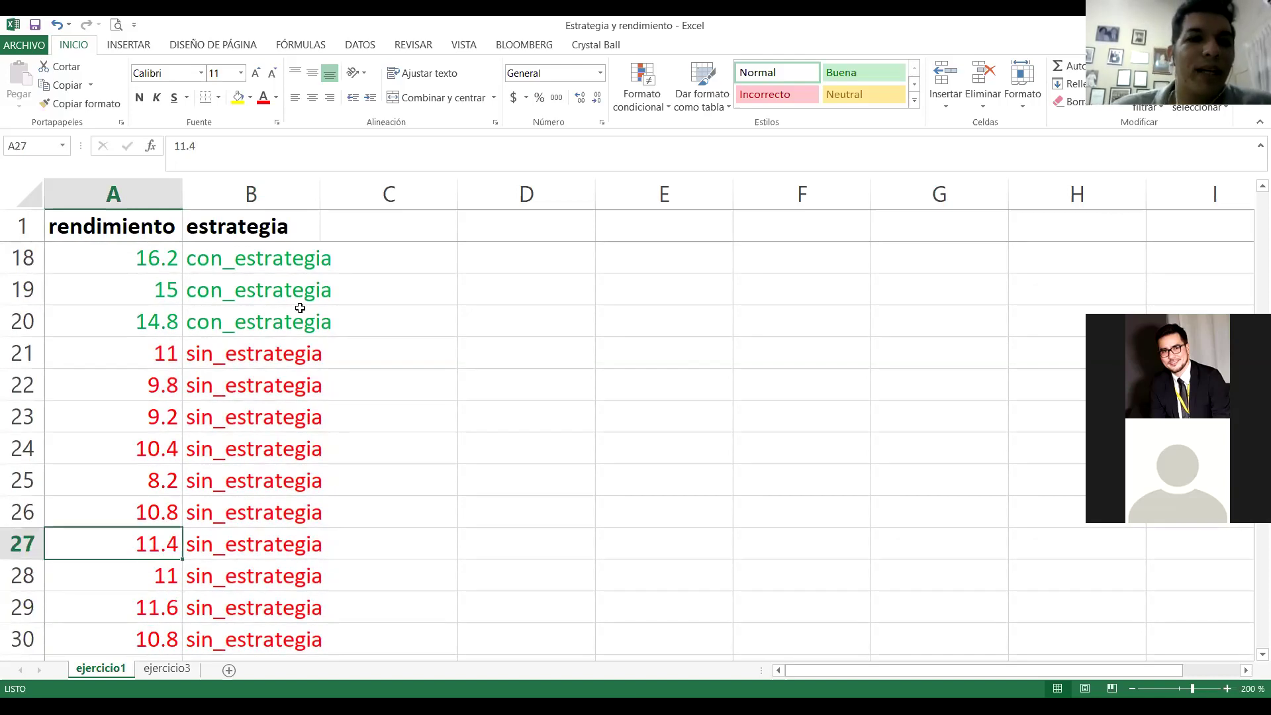
pyautogui.press('Up')
pyautogui.press('Up')
pyautogui.press('Up')
pyautogui.press('Up')
pyautogui.press('Up')
pyautogui.press('Up')
pyautogui.press('Up')
pyautogui.press('Up')
pyautogui.hotkey('ctrl', 'Up')
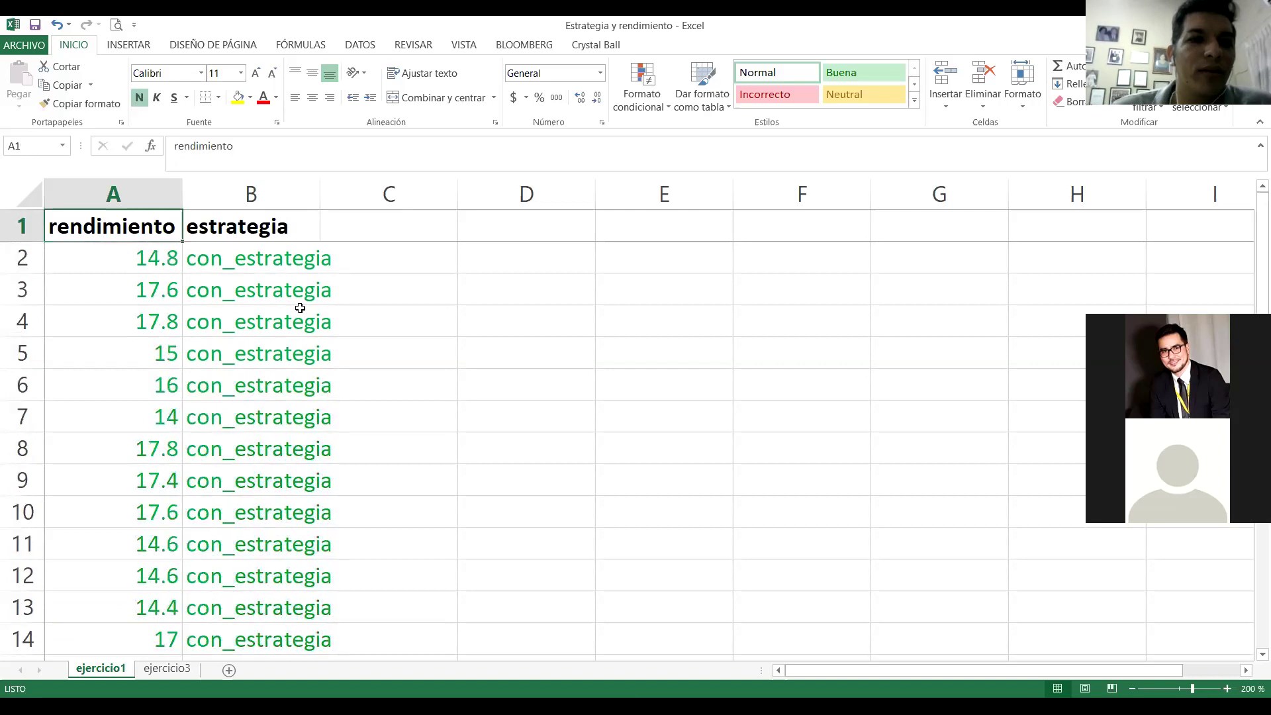
# Go down through the rendimiento column from its header, past the con_estrategia group to the sin_estrategia returns around row 28.
pyautogui.press('Down')
pyautogui.press('Down')
pyautogui.press('Down')
pyautogui.press('Down')
pyautogui.press('Down')
pyautogui.press('Down')
pyautogui.press('Down')
pyautogui.press('Down')
pyautogui.press('Down')
pyautogui.press('Down')
pyautogui.press('Down')
pyautogui.press('Down')
pyautogui.press('Down')
pyautogui.press('Down')
pyautogui.press('Down')
pyautogui.press('Down')
pyautogui.press('Down')
pyautogui.press('Down')
pyautogui.press('Down')
pyautogui.press('Down')
pyautogui.press('Down')
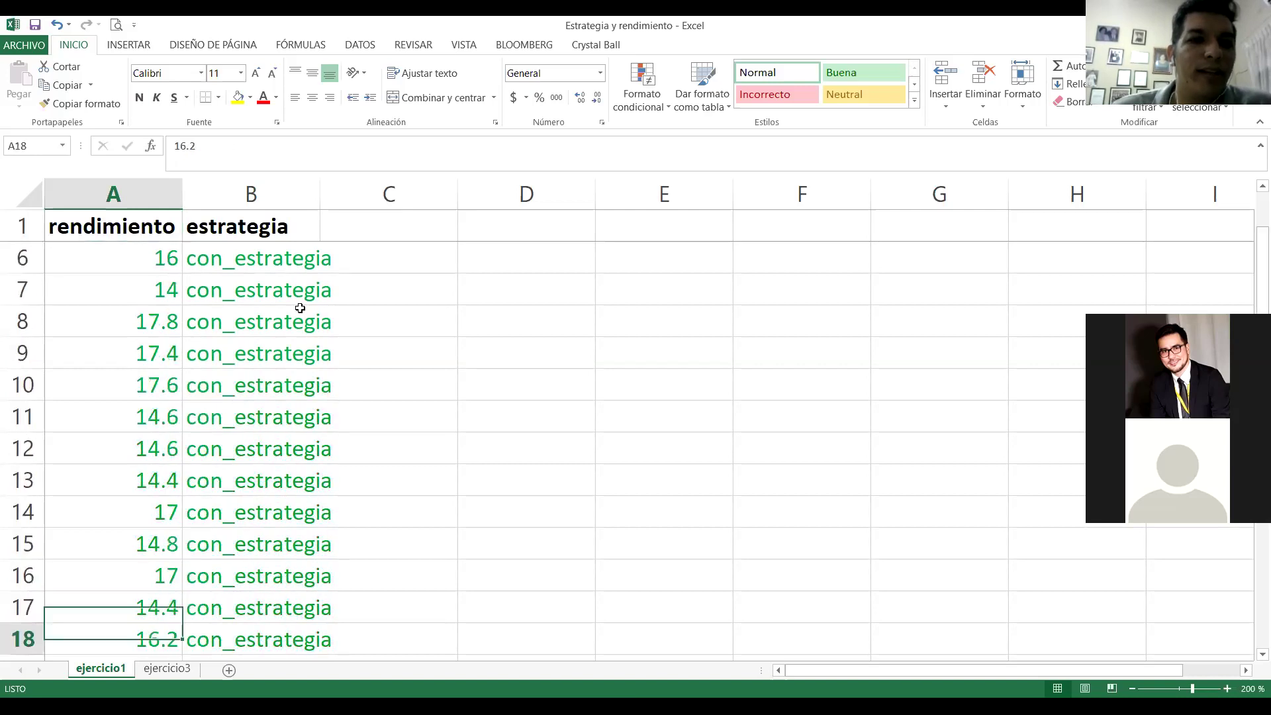
# Examine the boundary between the sin_estrategia and con_estrategia groups, going up from row 28 in column A to B19.
pyautogui.press('Up')
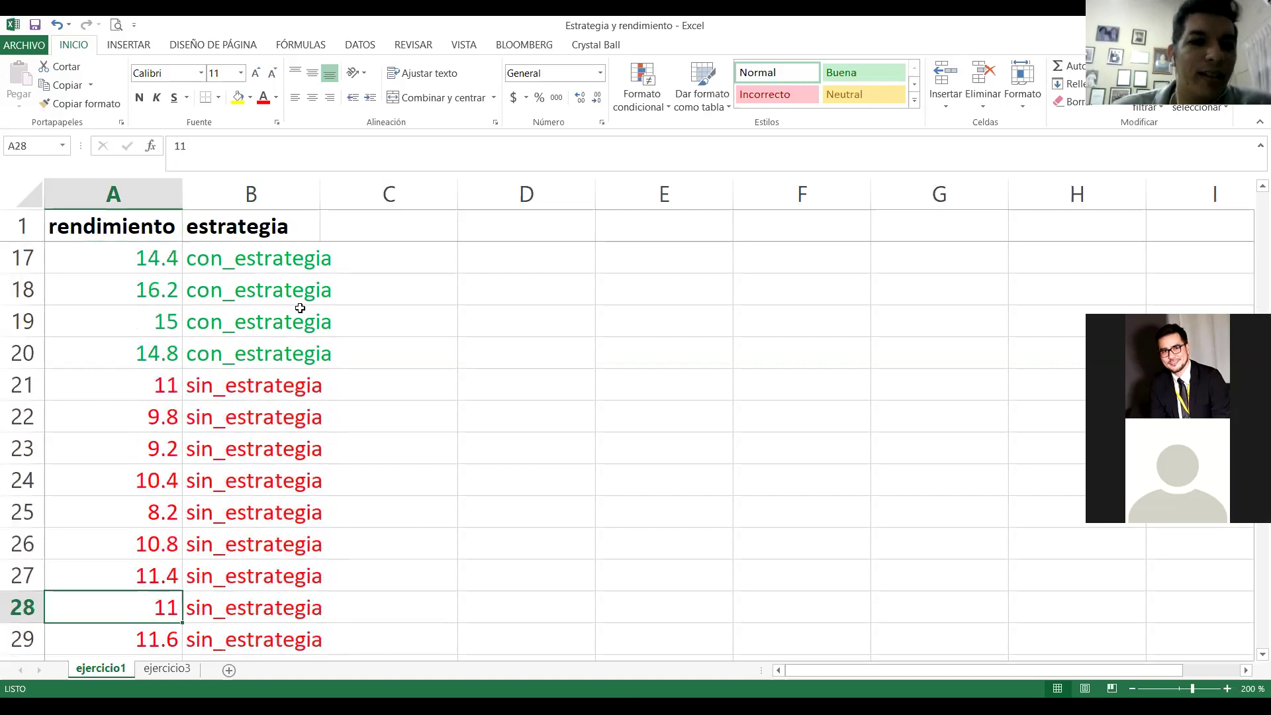
pyautogui.press('Up')
pyautogui.press('Up')
pyautogui.press('Up')
pyautogui.press('Up')
pyautogui.press('Right')
pyautogui.press('Up')
pyautogui.press('Up')
pyautogui.press('Up')
pyautogui.press('Down')
pyautogui.press('Up')
pyautogui.press('Up')
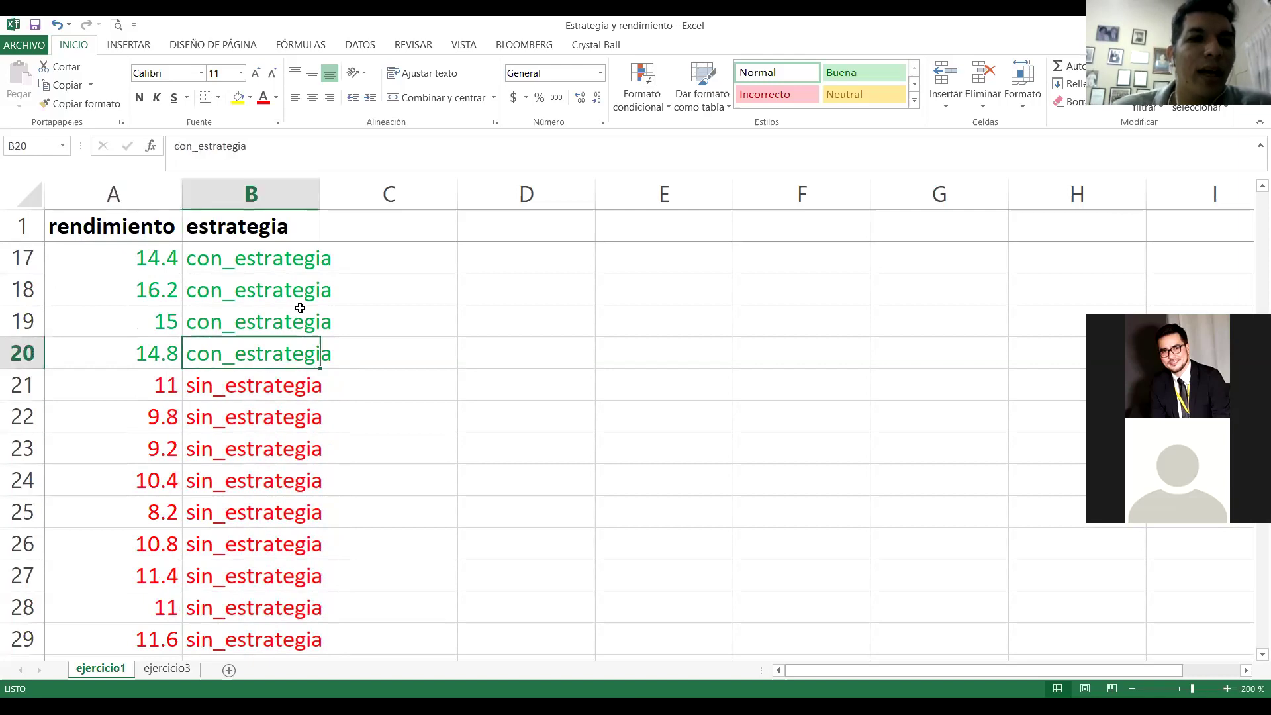
pyautogui.press('Up')
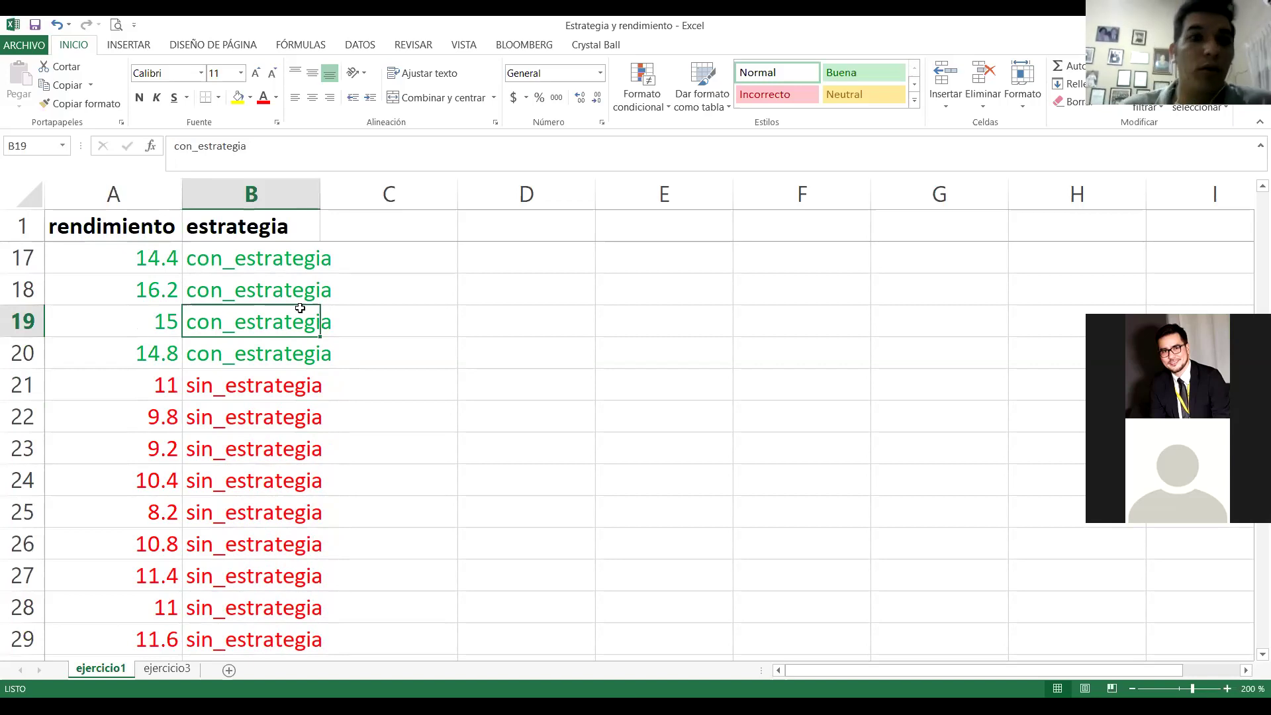
pyautogui.press('Down')
pyautogui.press('Up')
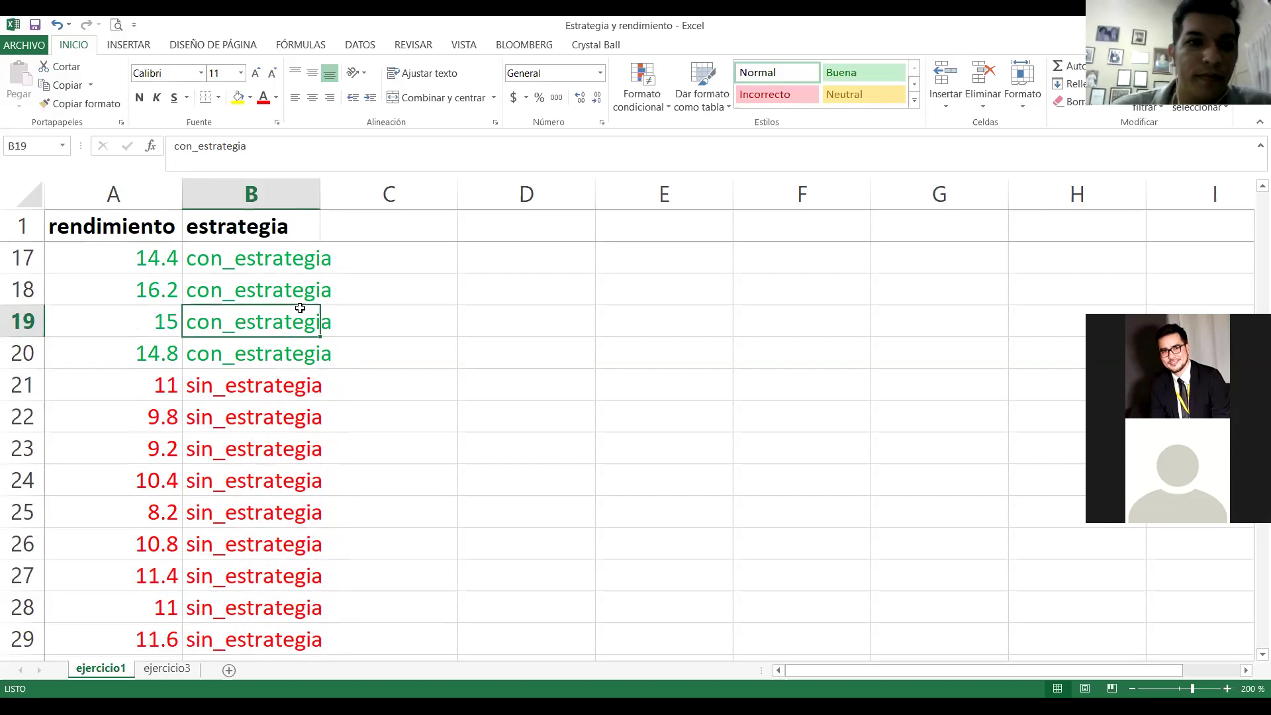
# Review the con_estrategia labels in the estrategia column, going up from row 19 to the first record in B2.
pyautogui.press('Up')
pyautogui.press('Up')
pyautogui.press('Up')
pyautogui.press('Up')
pyautogui.press('Up')
pyautogui.press('Up')
pyautogui.press('Up')
pyautogui.press('Up')
pyautogui.press('Up')
pyautogui.press('Up')
pyautogui.press('Up')
pyautogui.press('Up')
pyautogui.press('Up')
pyautogui.press('Up')
pyautogui.press('Up')
pyautogui.press('Up')
pyautogui.press('Up')
pyautogui.press('Up')
pyautogui.press('Down')
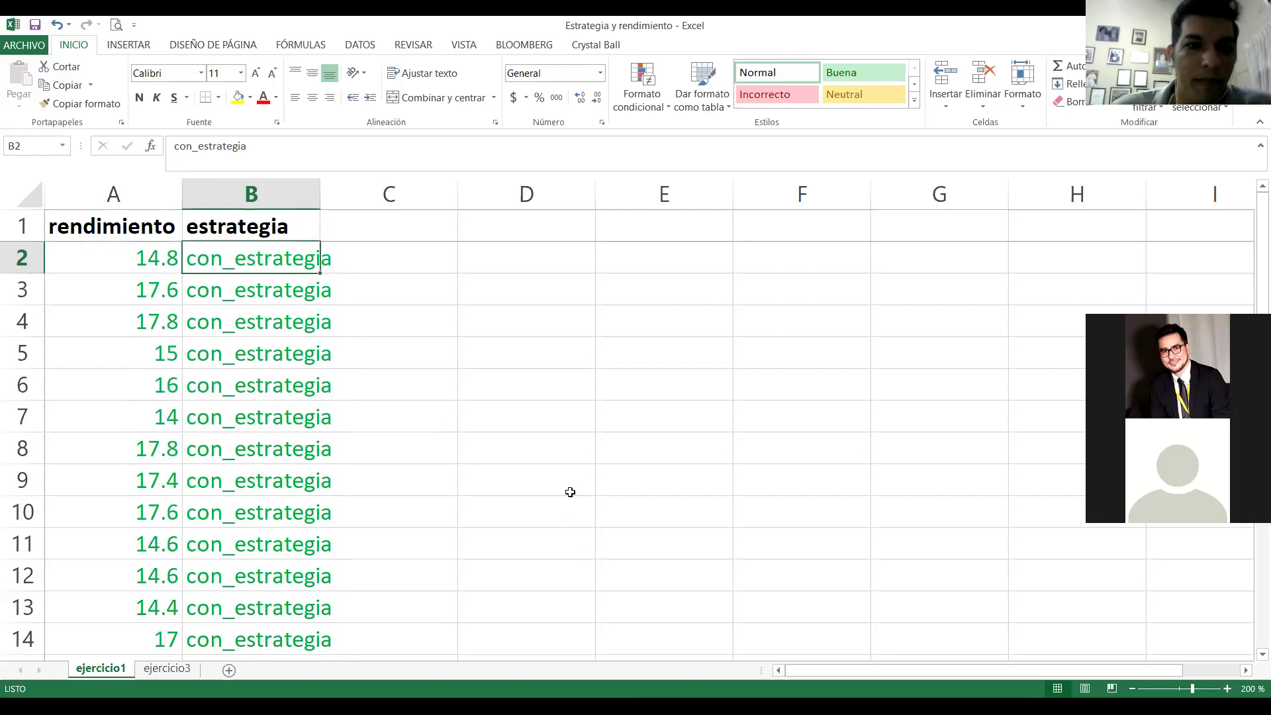
# Copy the rendimiento and estrategia columns with their headers, covering the range A1:B42.
pyautogui.click(155, 232)
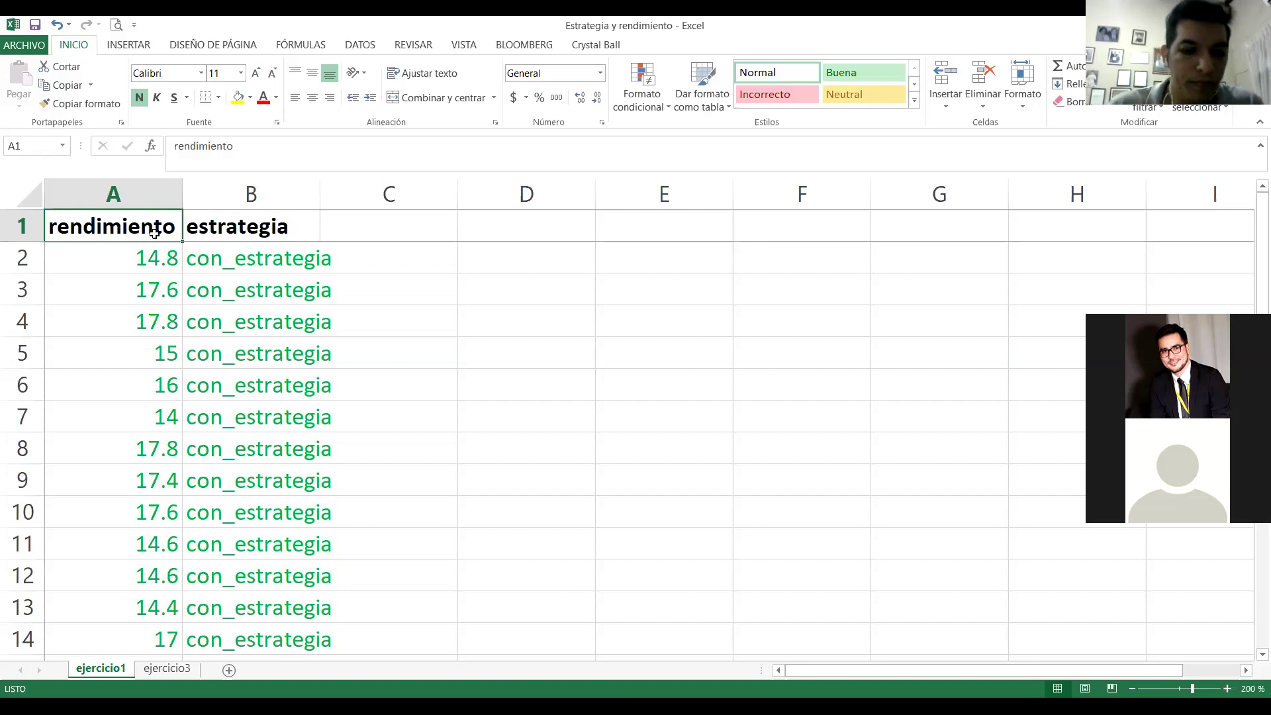
pyautogui.press('Right')
pyautogui.press('Left')
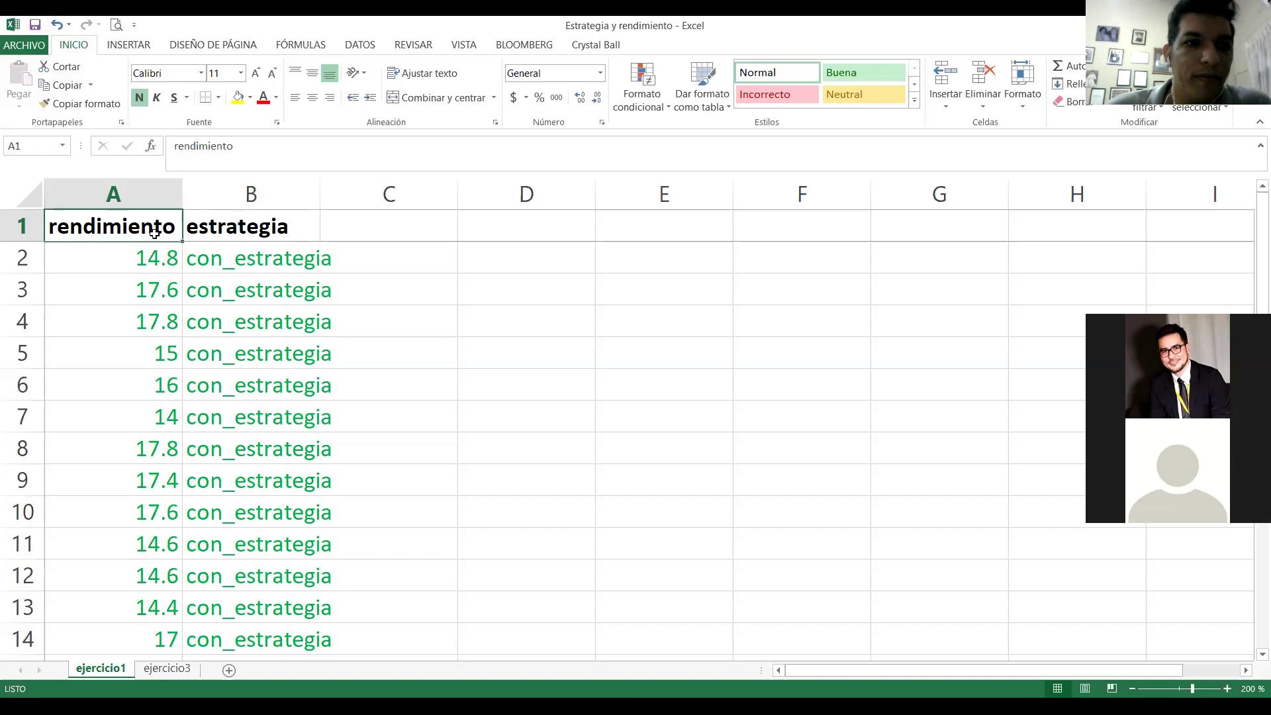
pyautogui.hotkey('shift', 'Right')
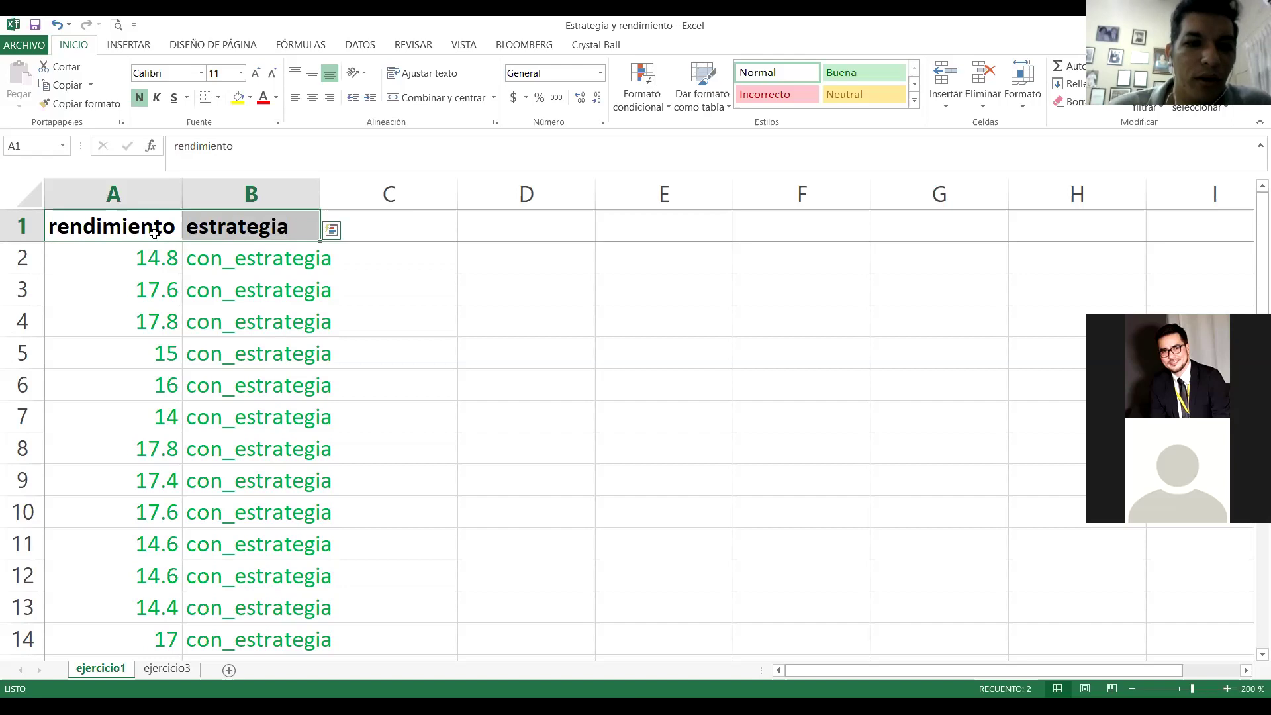
pyautogui.hotkey('shift', 'Down')
pyautogui.hotkey('shift', 'Down')
pyautogui.hotkey('shift', 'Down')
pyautogui.hotkey('shift', 'Down')
pyautogui.hotkey('shift', 'Down')
pyautogui.hotkey('shift', 'Down')
pyautogui.hotkey('shift', 'Down')
pyautogui.hotkey('shift', 'Down')
pyautogui.hotkey('shift', 'Down')
pyautogui.hotkey('shift', 'Down')
pyautogui.hotkey('shift', 'Down')
pyautogui.hotkey('shift', 'Down')
pyautogui.hotkey('shift', 'Down')
pyautogui.hotkey('shift', 'Down')
pyautogui.hotkey('shift', 'Down')
pyautogui.hotkey('shift', 'Down')
pyautogui.hotkey('shift', 'Down')
pyautogui.hotkey('shift', 'Down')
pyautogui.hotkey('shift', 'Down')
pyautogui.hotkey('shift', 'Down')
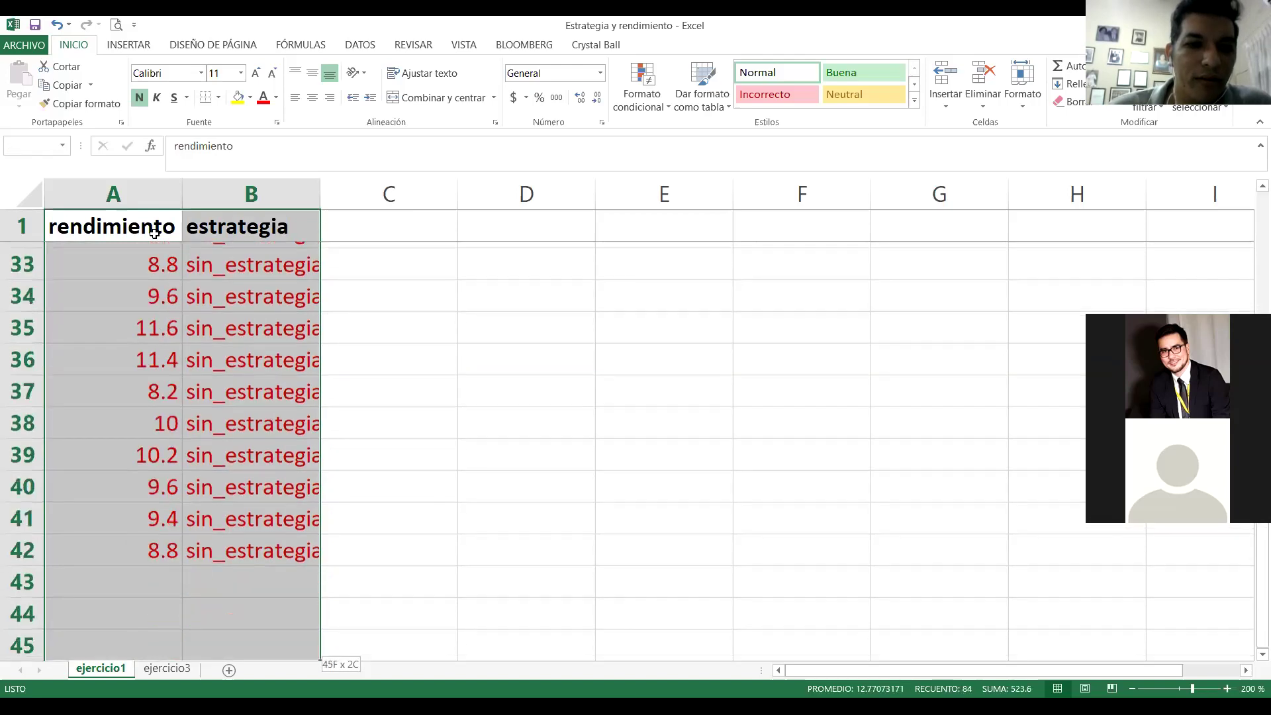
pyautogui.hotkey('shift', 'Up')
pyautogui.hotkey('shift', 'Up')
pyautogui.hotkey('shift', 'Up')
pyautogui.hotkey('shift', 'Up')
pyautogui.hotkey('shift', 'Down')
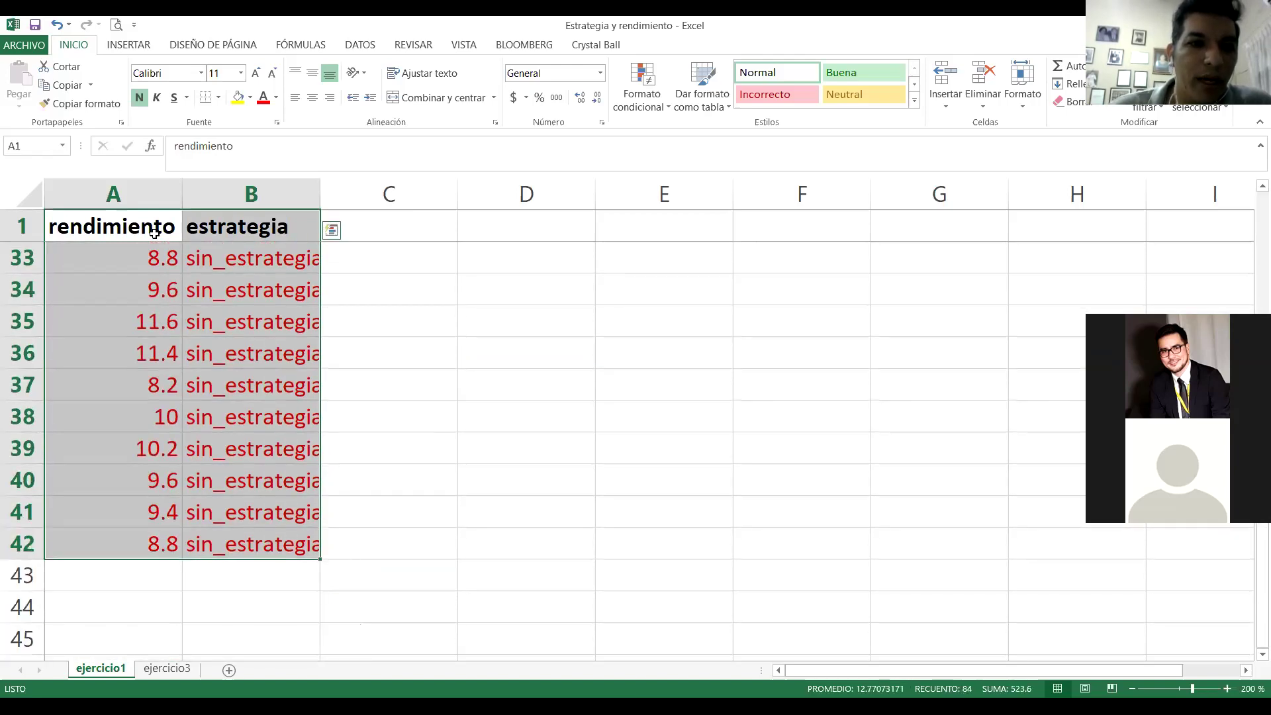
pyautogui.rightClick(143, 300)
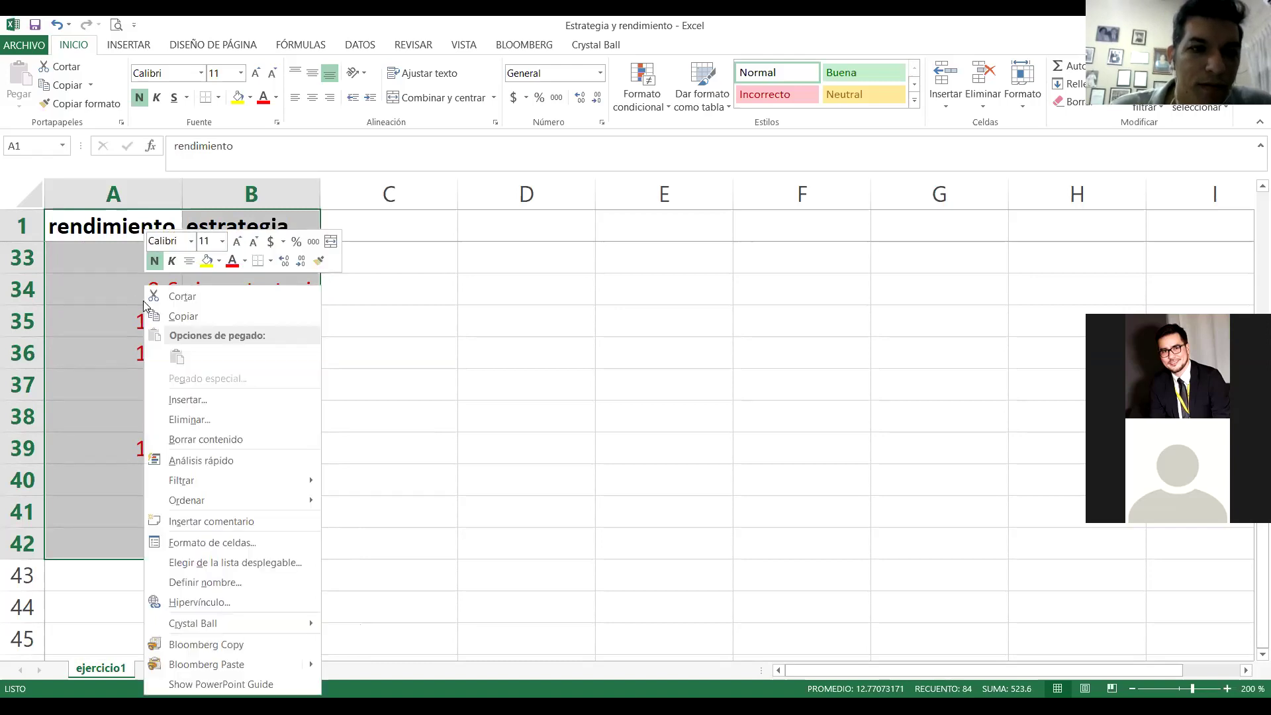
pyautogui.click(190, 316)
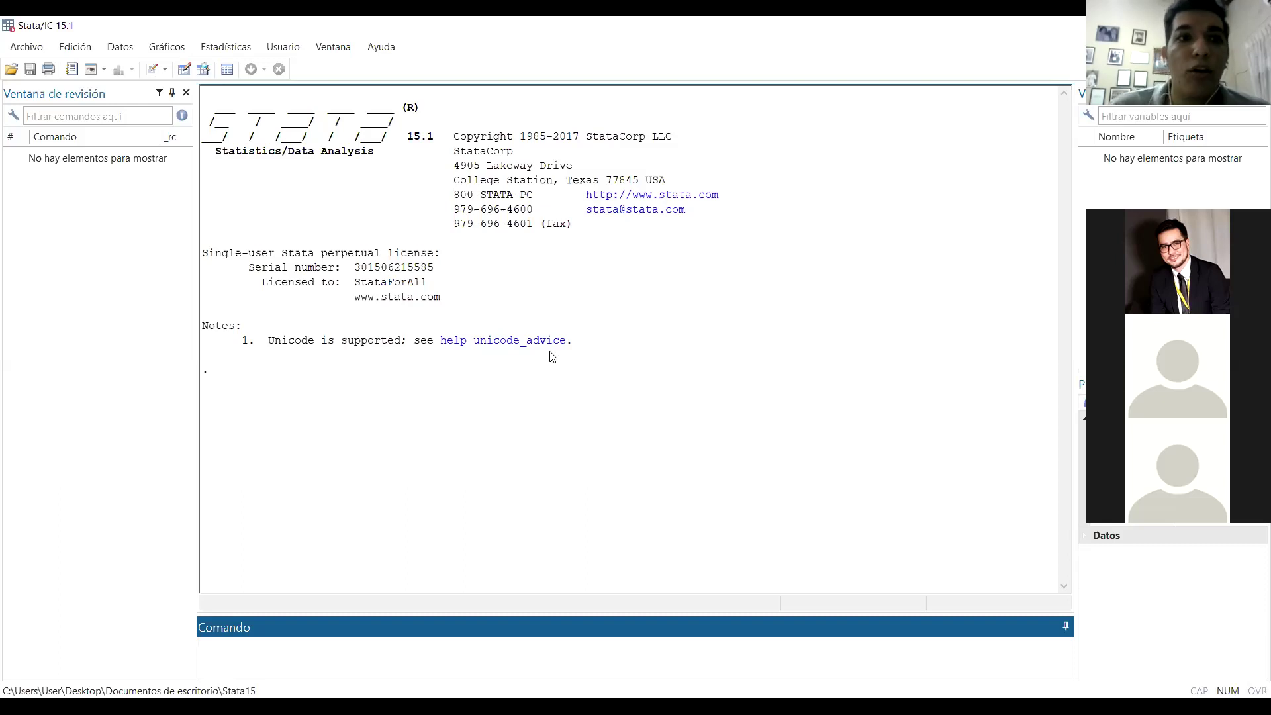
# Switch to Stata and paste the copied data into the editable data editor, using the first row as variable names.
pyautogui.click(179, 70)
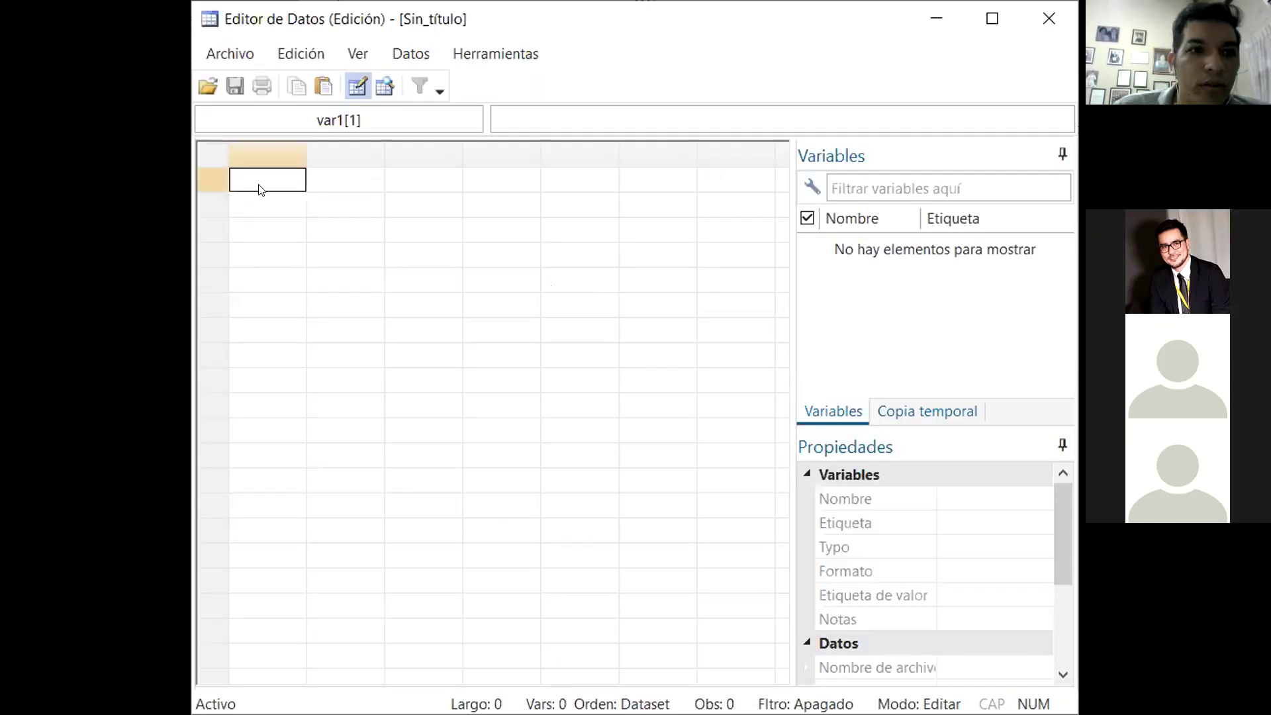
pyautogui.rightClick(260, 191)
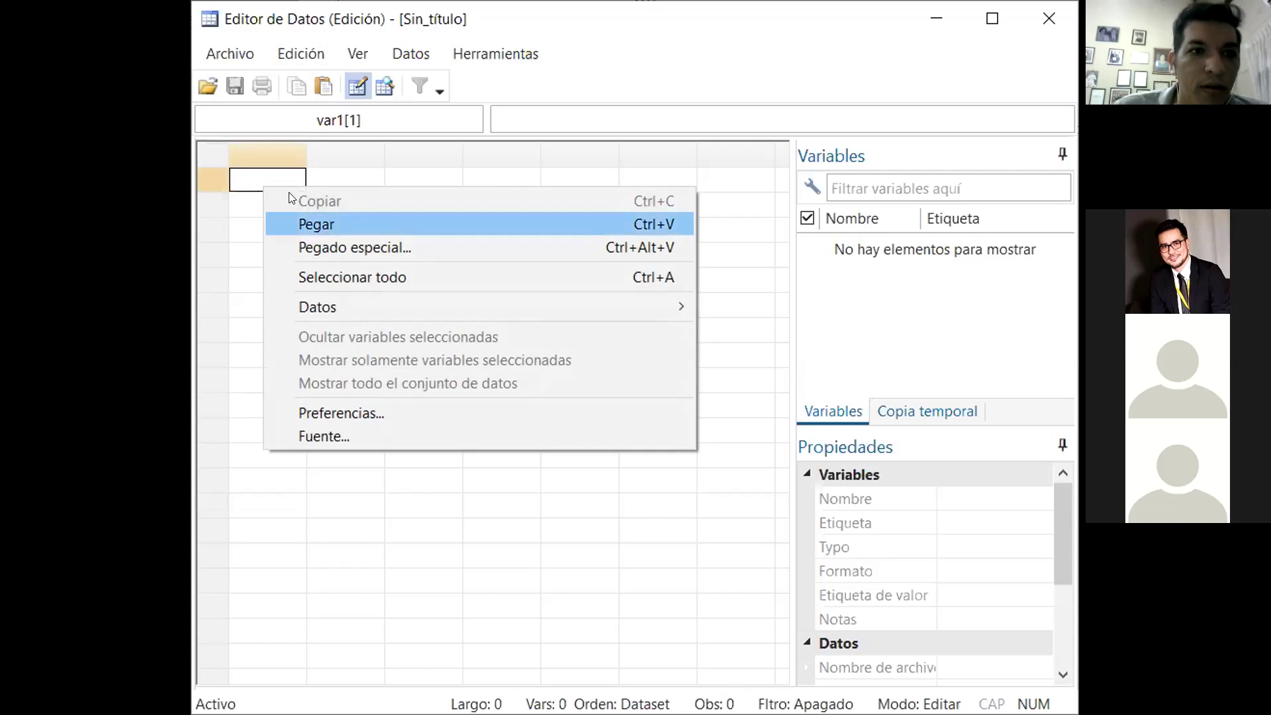
pyautogui.click(304, 219)
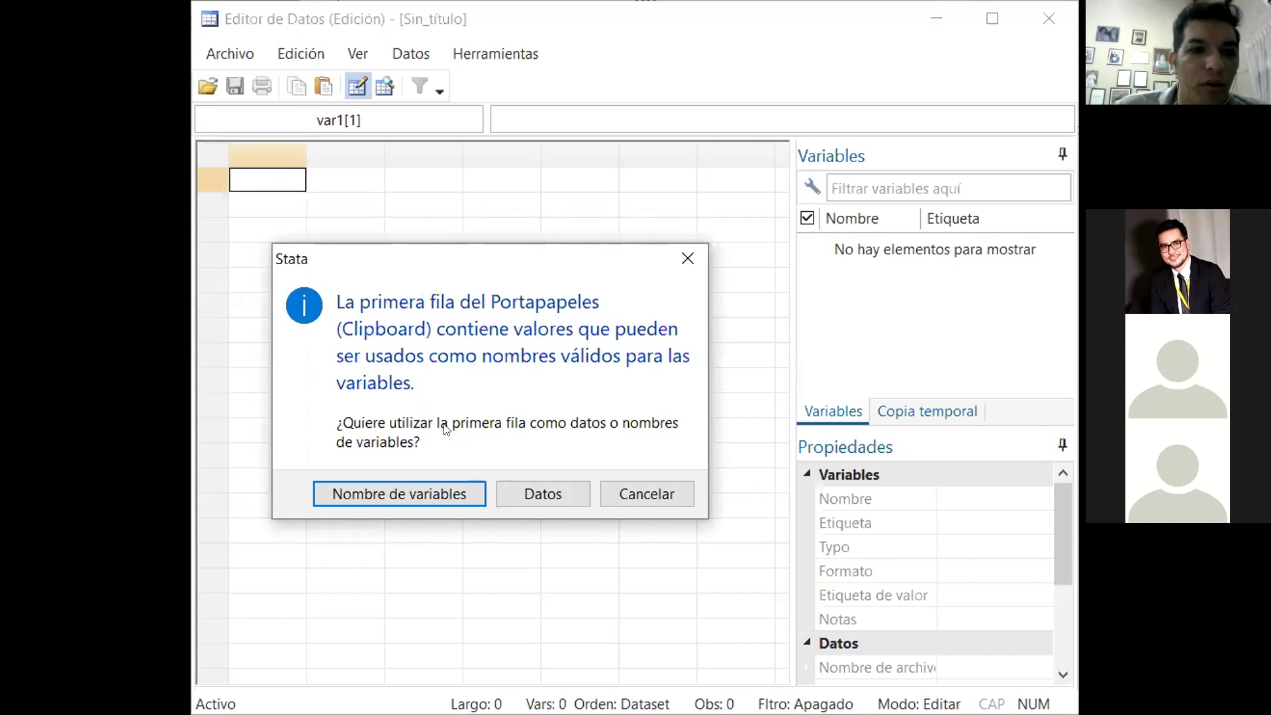
pyautogui.click(440, 487)
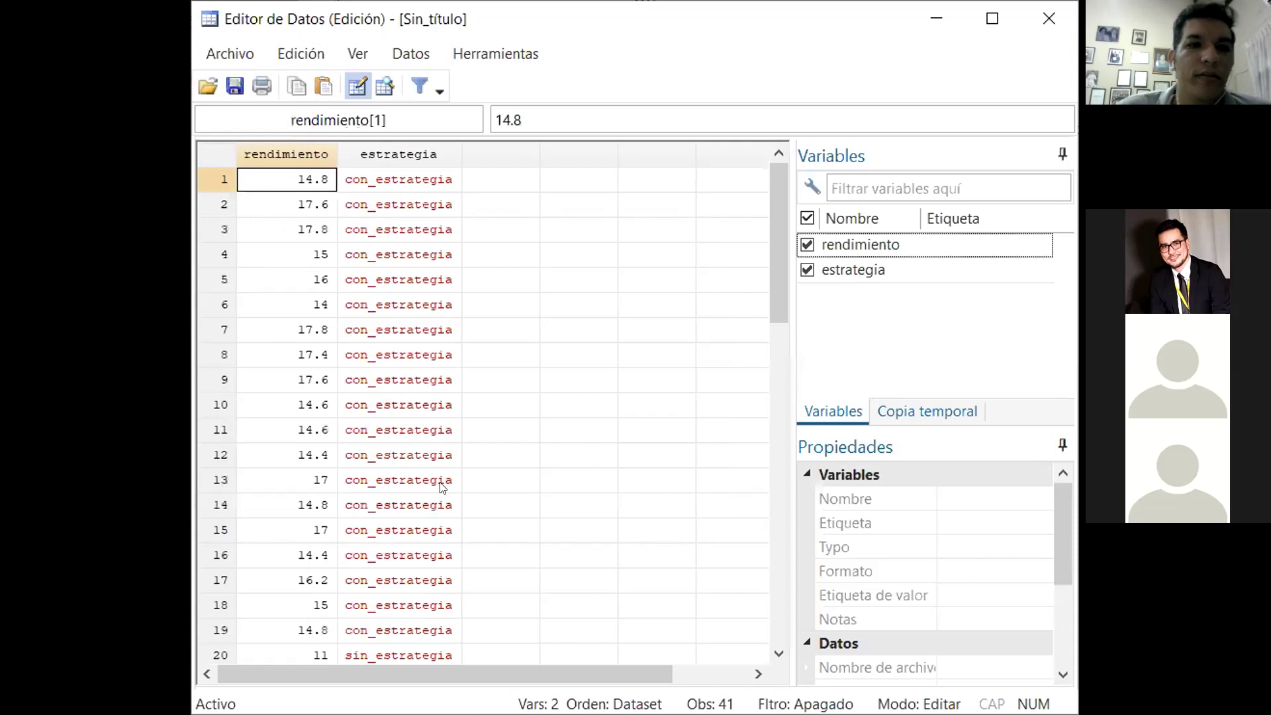